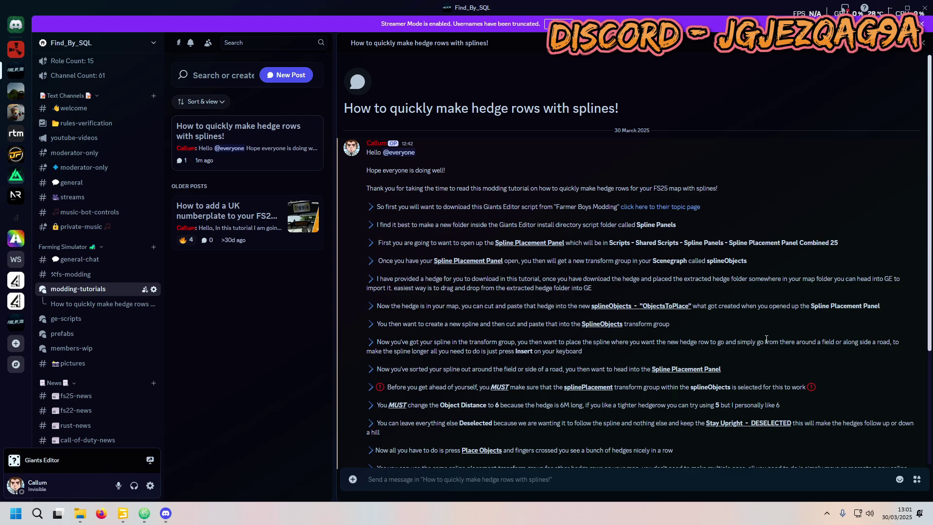
Read through the tutorial post on making hedge rows with splines in the modding-tutorials forum.
scroll(525, 248, "down", 3)
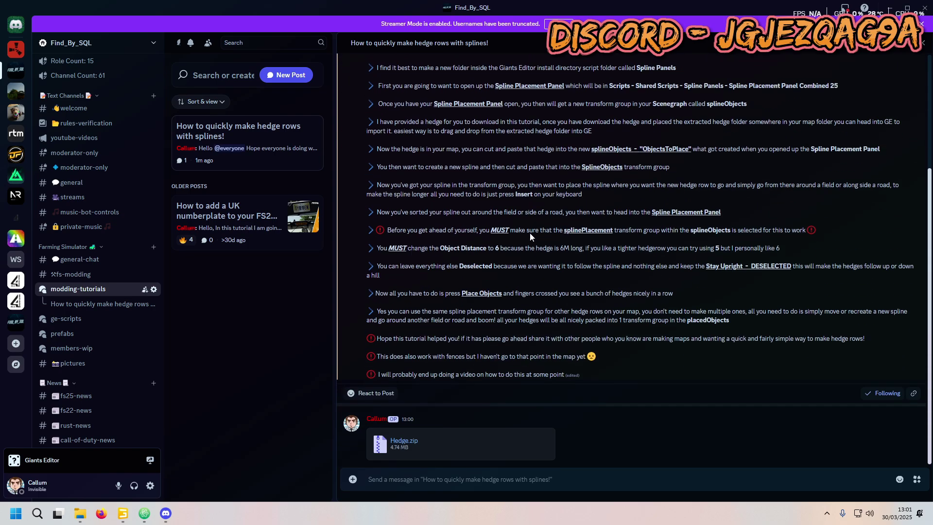
right_click(548, 209)
scroll(548, 209, "up", 3)
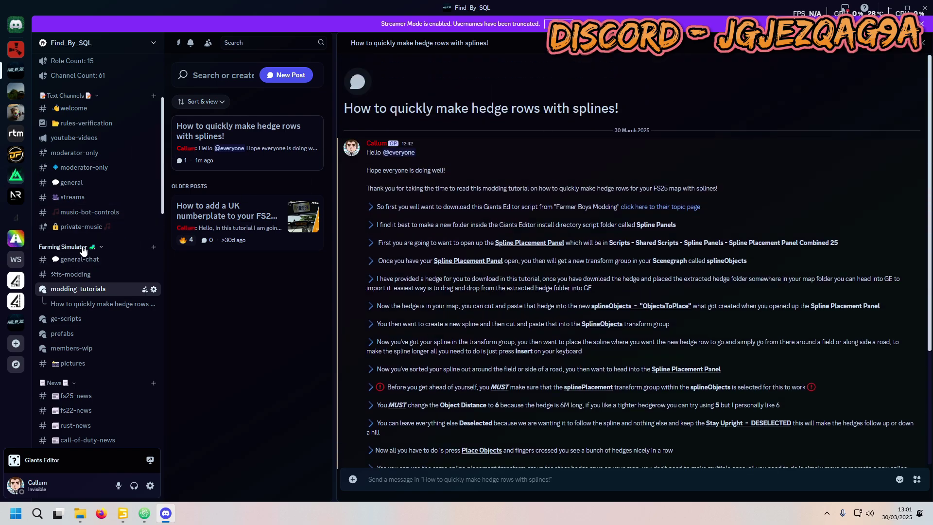
left_click(97, 289)
left_click(313, 139)
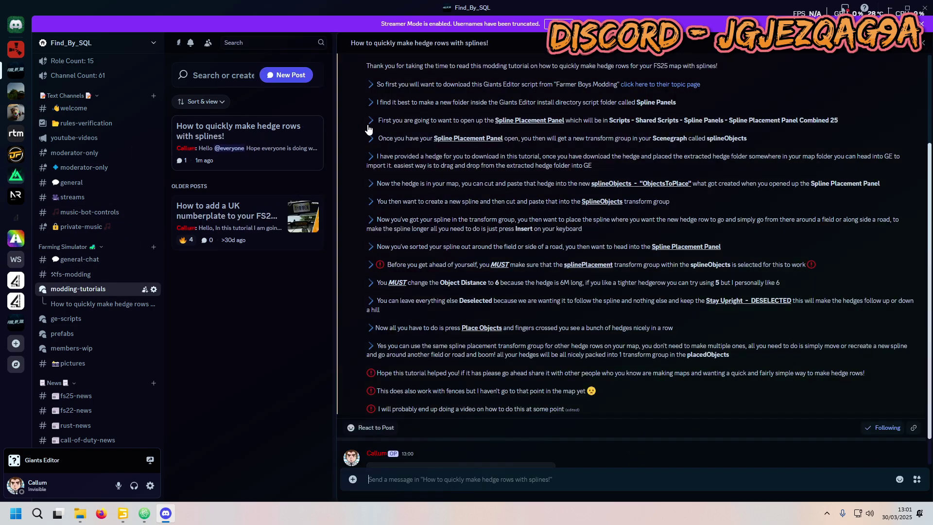
scroll(510, 209, "up", 3)
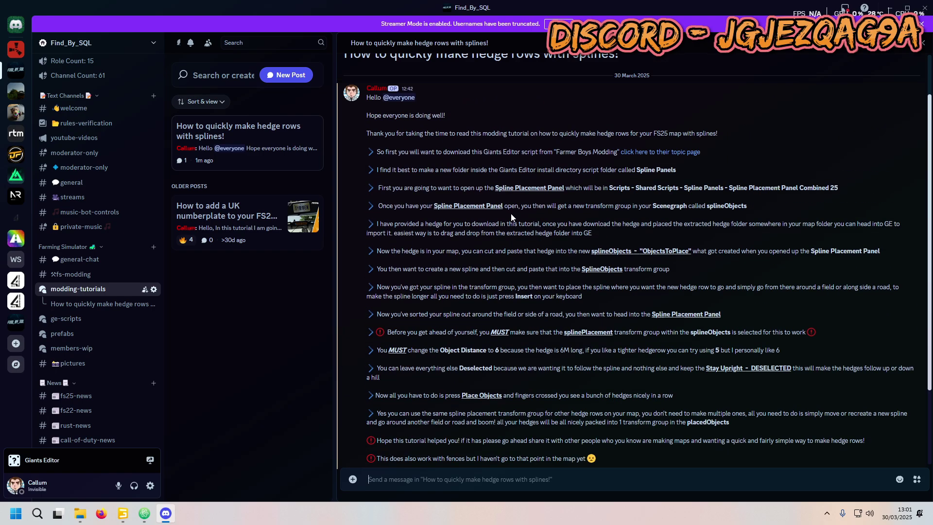
scroll(518, 218, "down", 1)
scroll(618, 207, "down", 1)
scroll(618, 207, "up", 2)
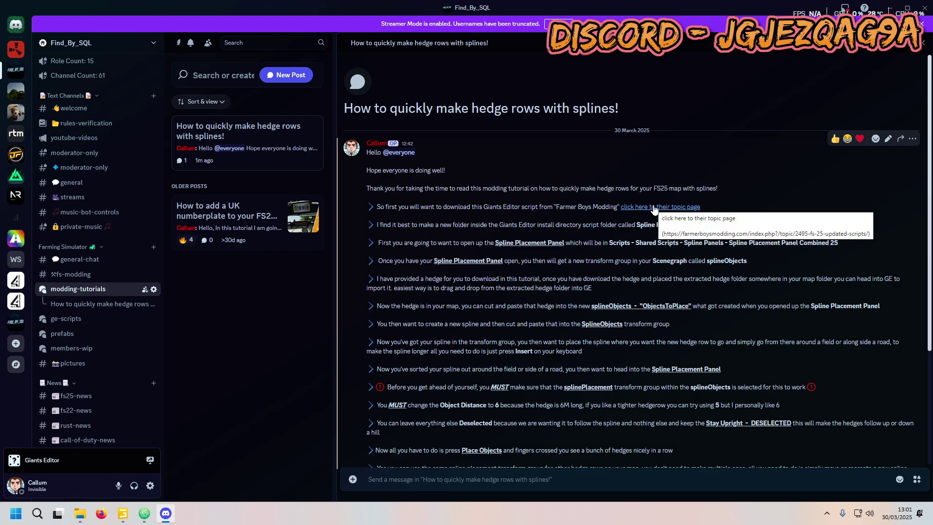
Open the linked Farmer Boys Modding topic page and find the FS25 Script Versions.zip attachment in the first post.
left_click(655, 209)
left_click(553, 303)
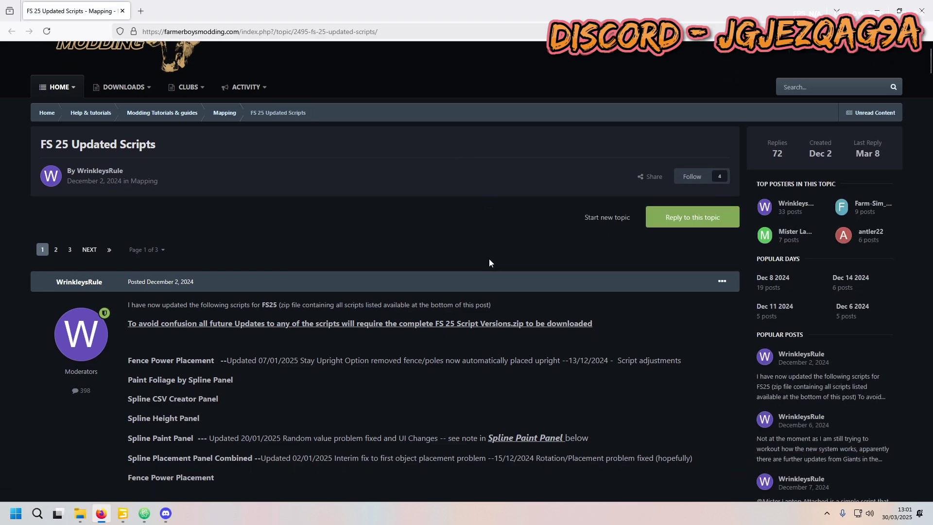
scroll(489, 260, "down", 4)
scroll(493, 255, "down", 3)
scroll(541, 264, "up", 3)
scroll(578, 211, "up", 4)
scroll(464, 188, "down", 13)
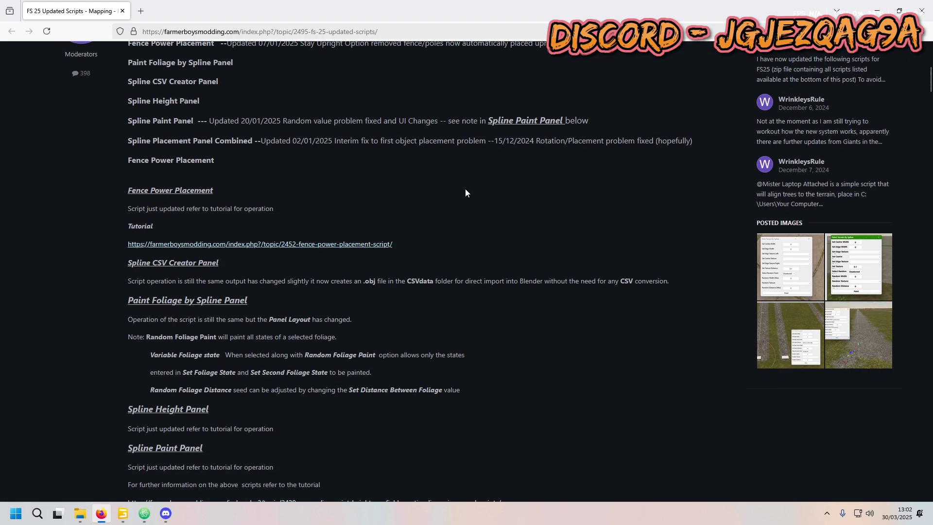
scroll(397, 214, "down", 11)
scroll(406, 200, "up", 3)
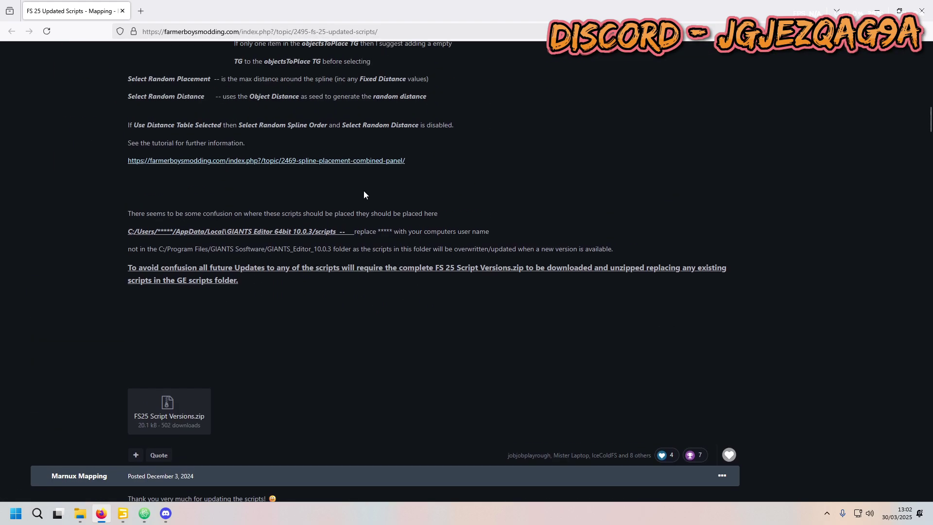
left_click(171, 419)
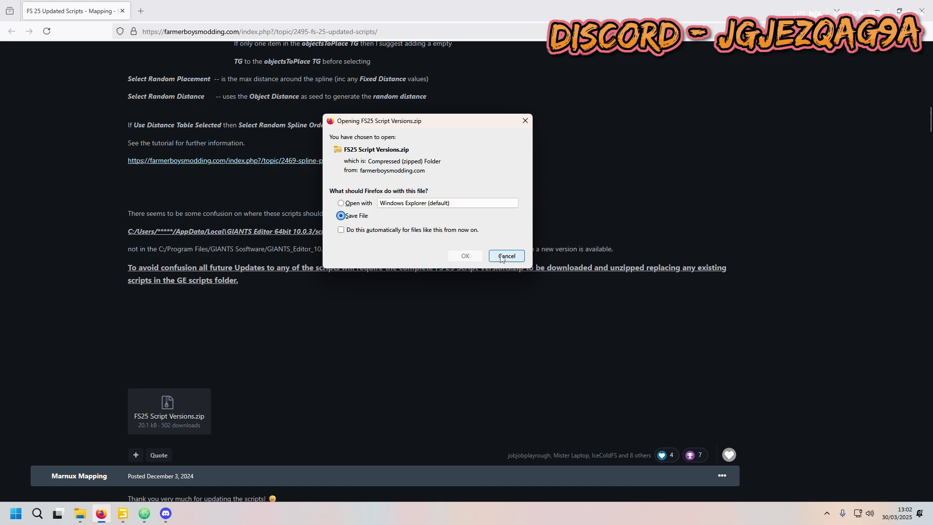
left_click(505, 255)
left_click(170, 419)
left_click(503, 254)
Return to the Discord tutorial post and review its instructions down to the Hedge.zip attachment.
left_click(873, 7)
right_click(541, 267)
left_click(519, 264)
scroll(519, 266, "down", 3)
scroll(519, 266, "up", 2)
scroll(460, 224, "down", 1)
scroll(460, 224, "up", 2)
scroll(451, 218, "down", 10)
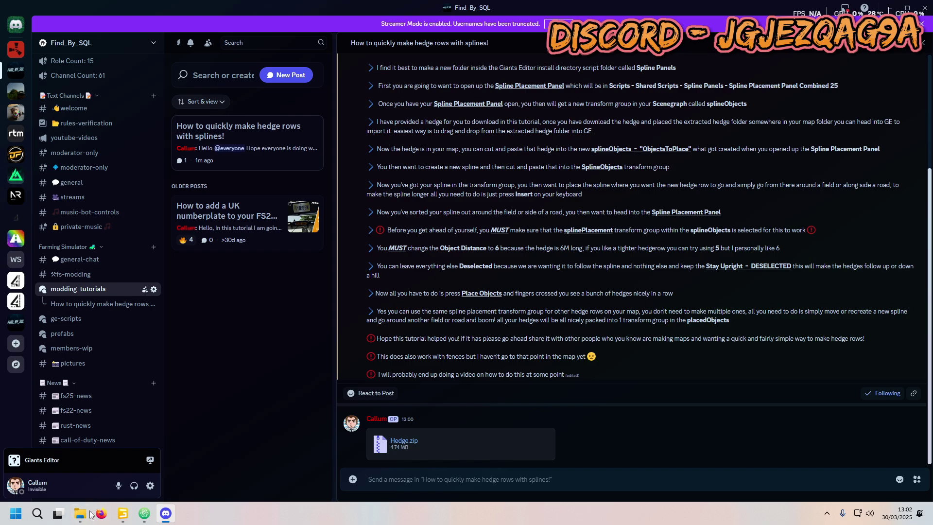
In File Explorer, open the Spline Panels folder inside the GIANTS_Editor_10.0.3 scripts folder on the E: drive.
left_click(81, 513)
double_click(728, 159)
double_click(473, 311)
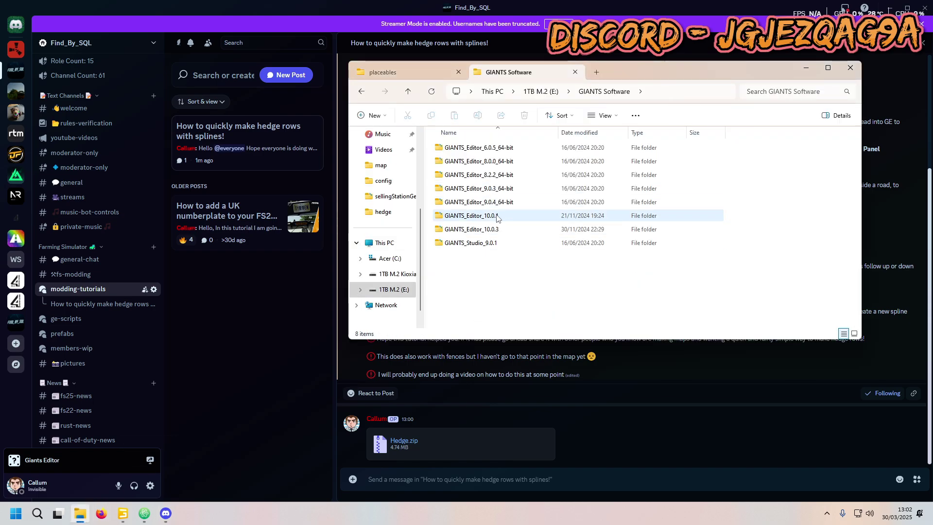
double_click(491, 229)
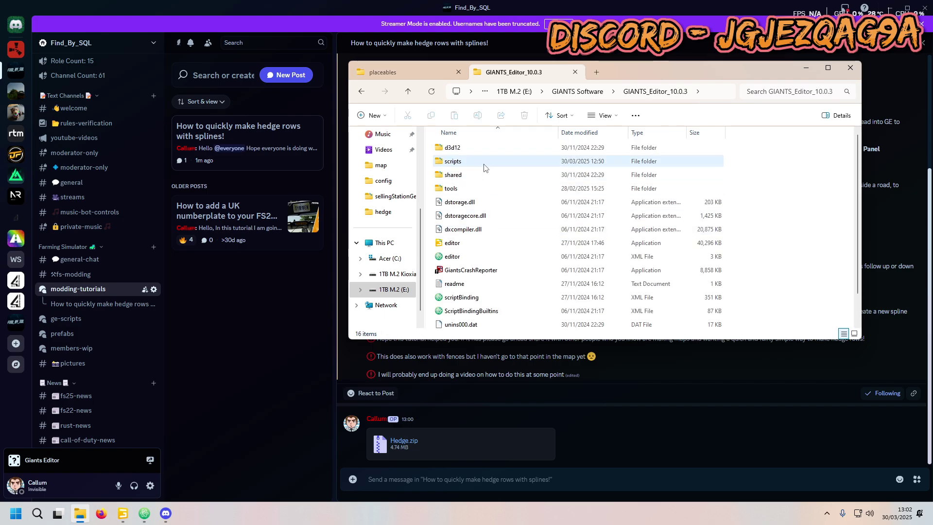
double_click(476, 164)
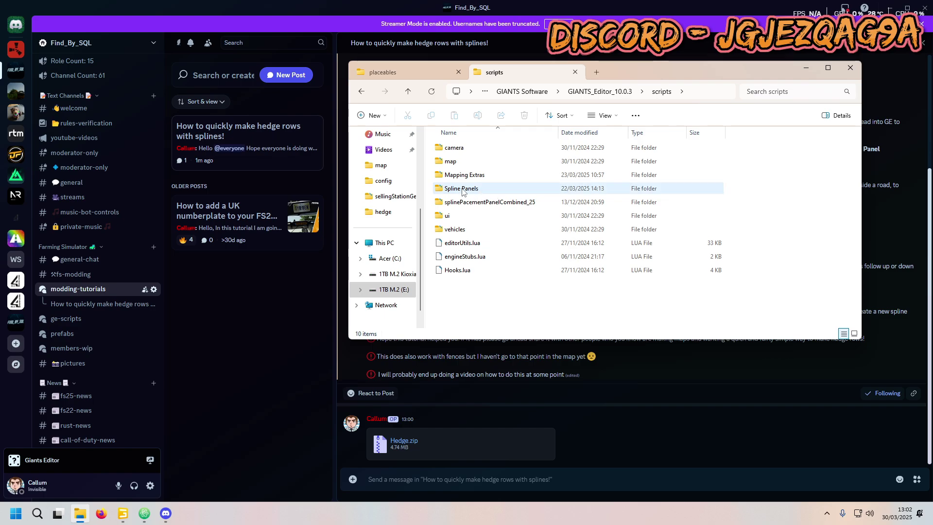
double_click(485, 190)
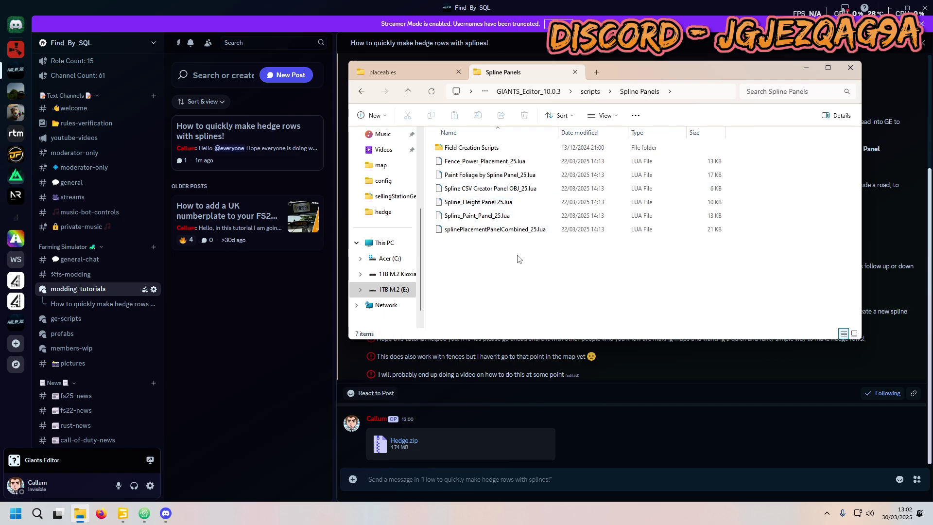
Open the FS25 Script Versions archive from Downloads in a new tab and compare its scripts with the Spline Panels folder.
left_click(596, 72)
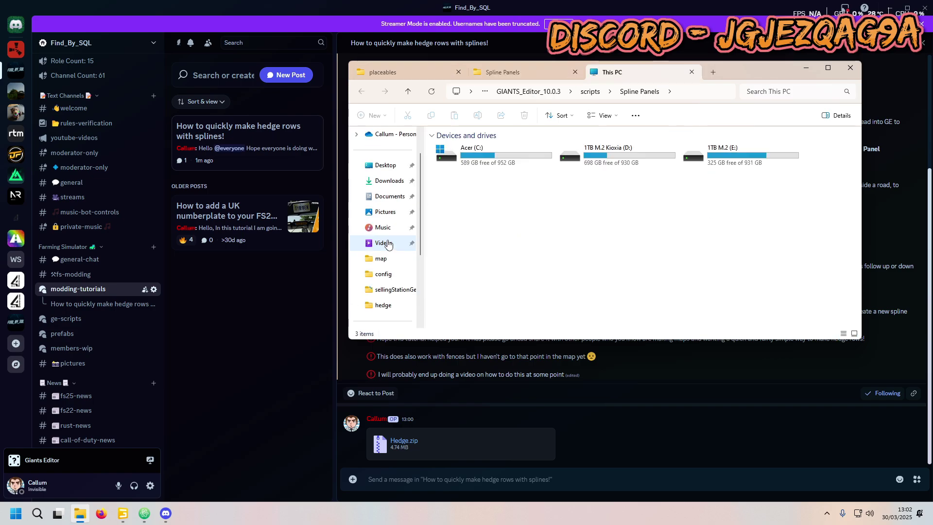
left_click(389, 181)
double_click(558, 255)
left_click_drag(481, 243, 486, 144)
left_click(522, 74)
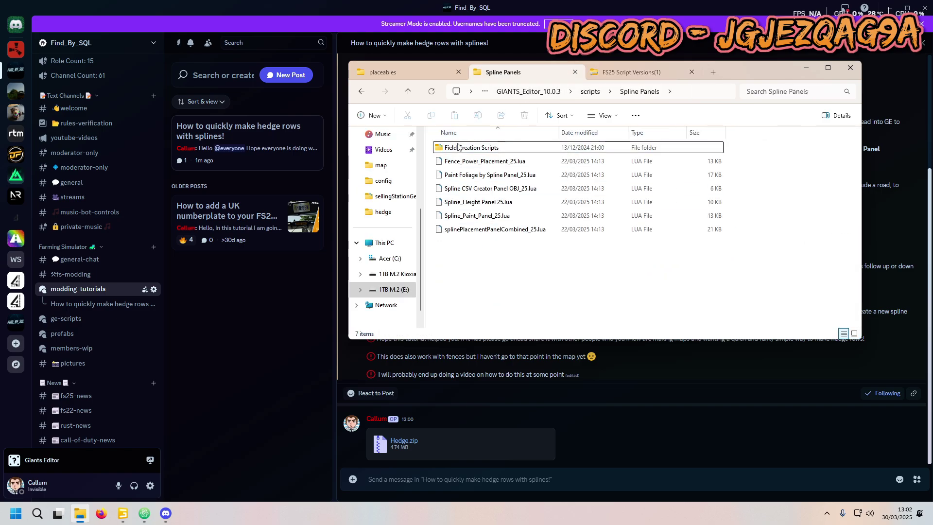
left_click_drag(517, 271, 494, 168)
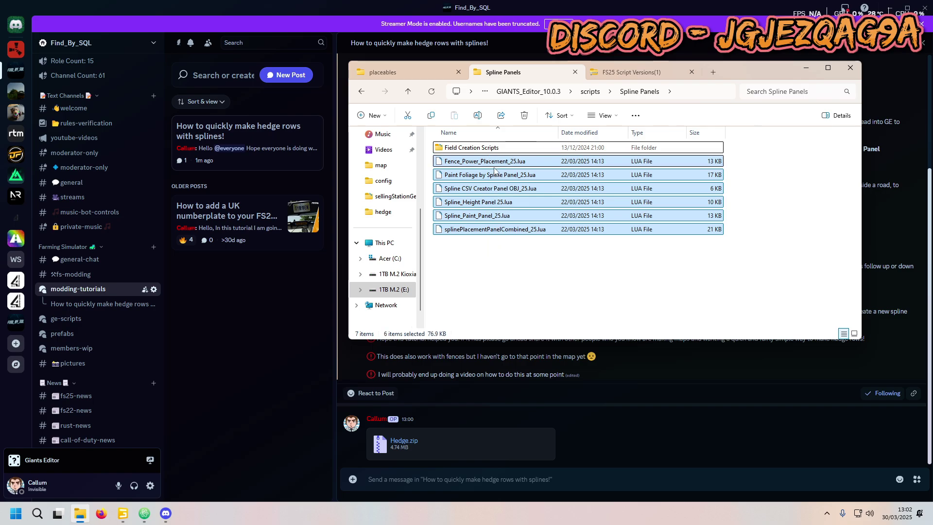
Close the script archive and Spline Panels tabs, and delete the Hedge archive from the map's placeables folder.
left_click(691, 71)
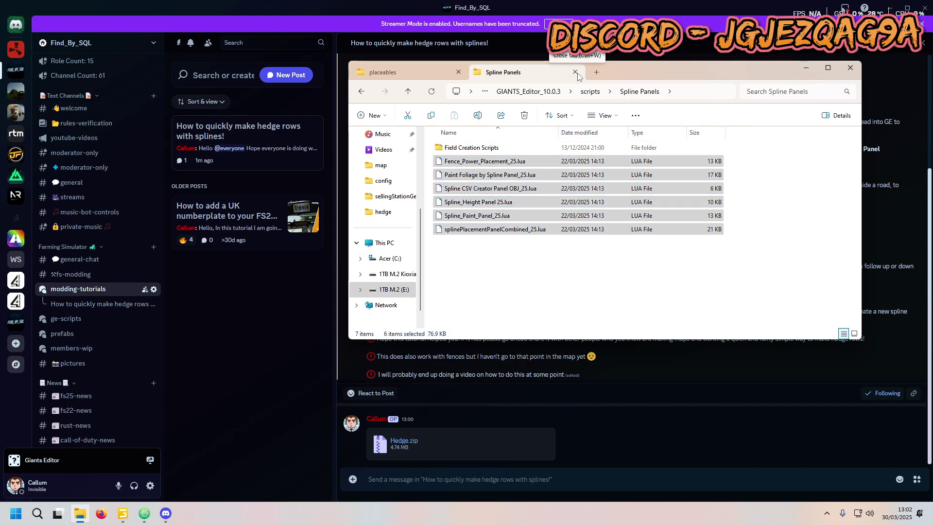
left_click(575, 72)
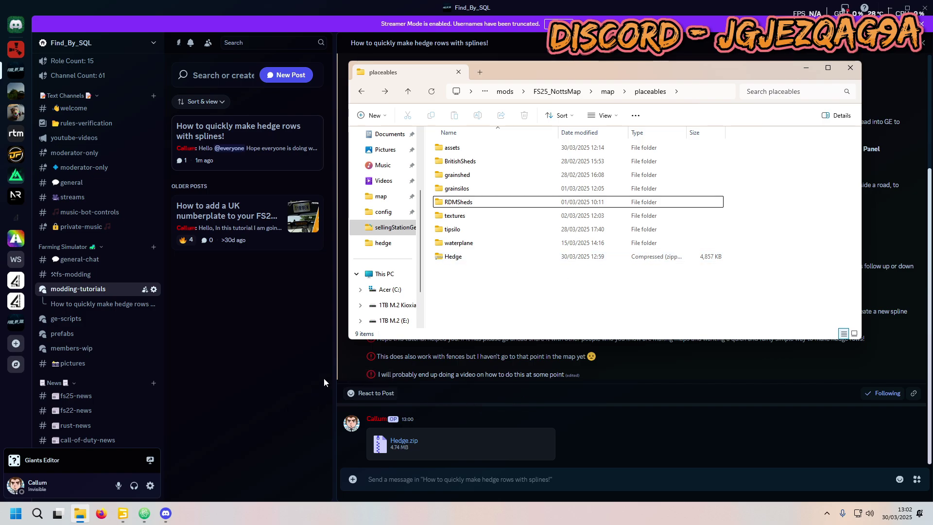
left_click(456, 257)
key("Delete")
Download the Hedge.zip attachment from the Discord tutorial post and save the file.
left_click(322, 350)
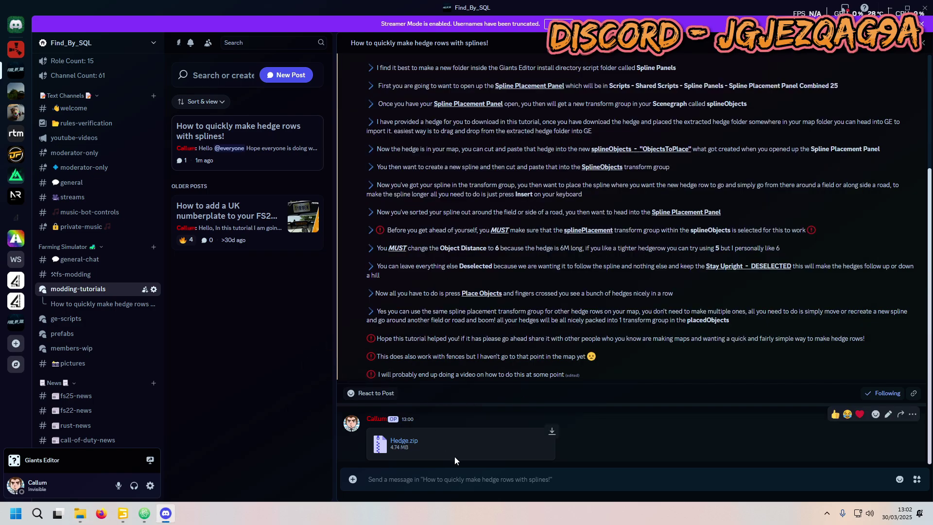
left_click(552, 432)
left_click(488, 288)
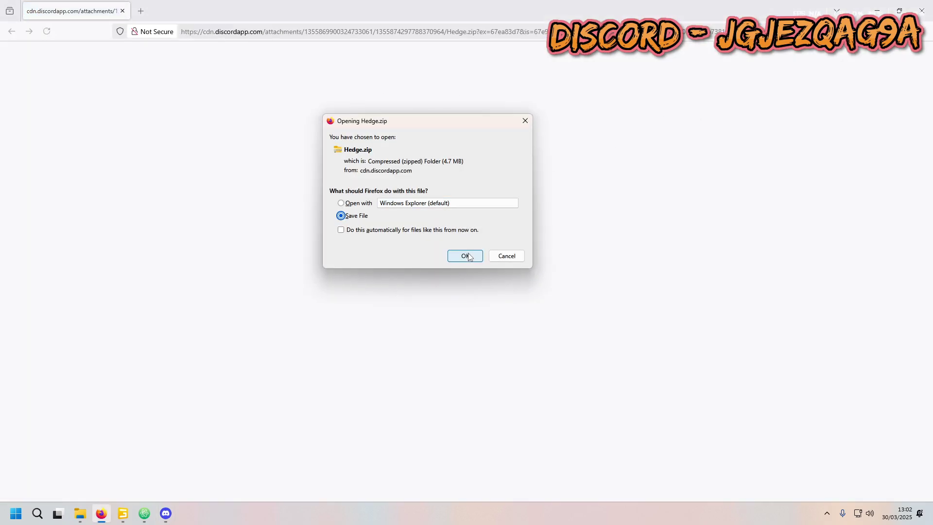
left_click(478, 259)
Open the downloaded Hedge archive from the Downloads folder in a new File Explorer tab.
left_click(80, 513)
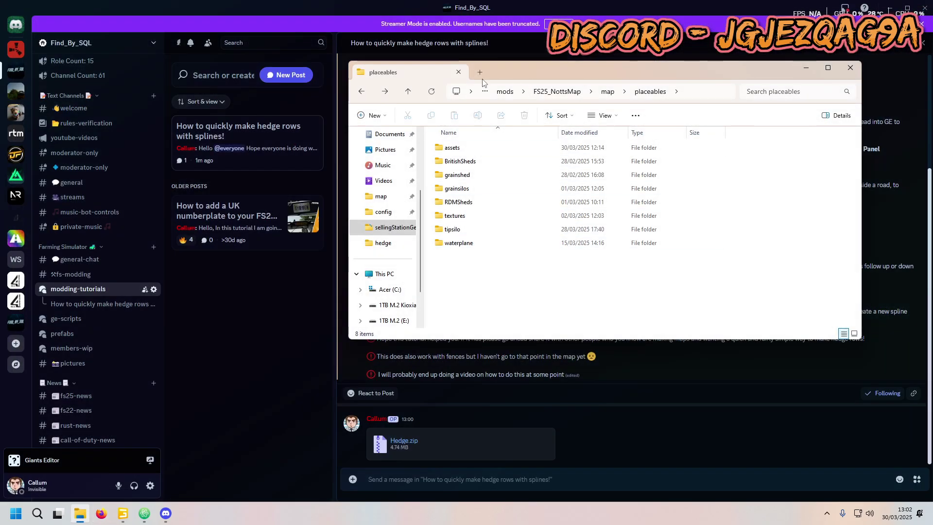
left_click(479, 71)
left_click(388, 181)
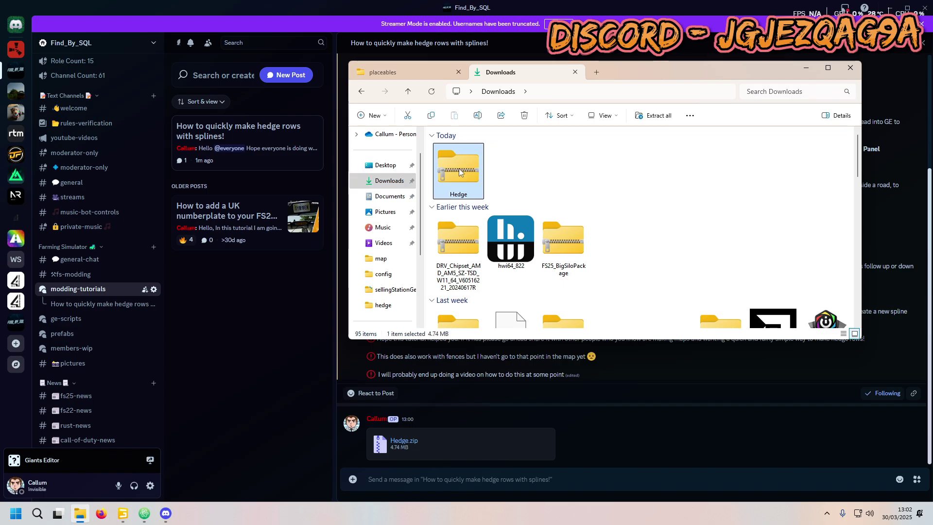
double_click(458, 168)
Look through the FS25_NottsMap map folder, its placeables folder and the assets subfolder for a place to put the hedge.
left_click(406, 73)
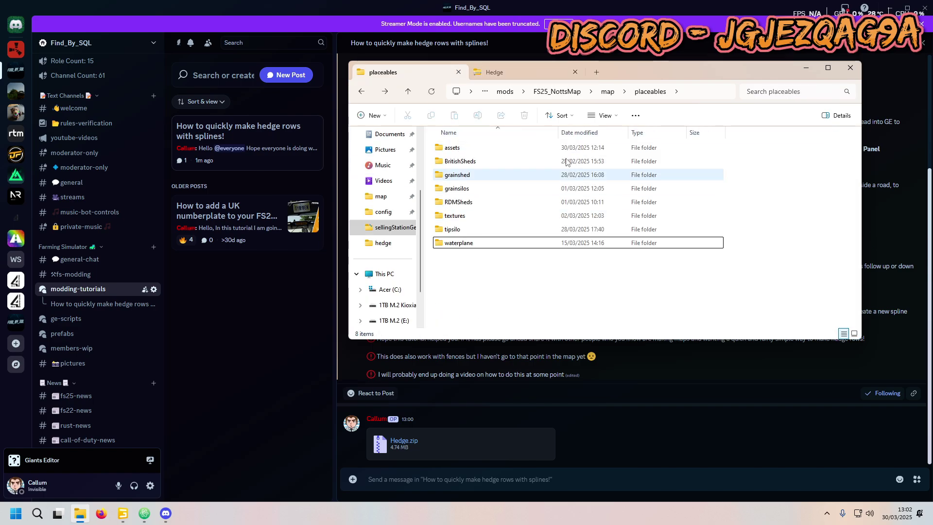
left_click(607, 91)
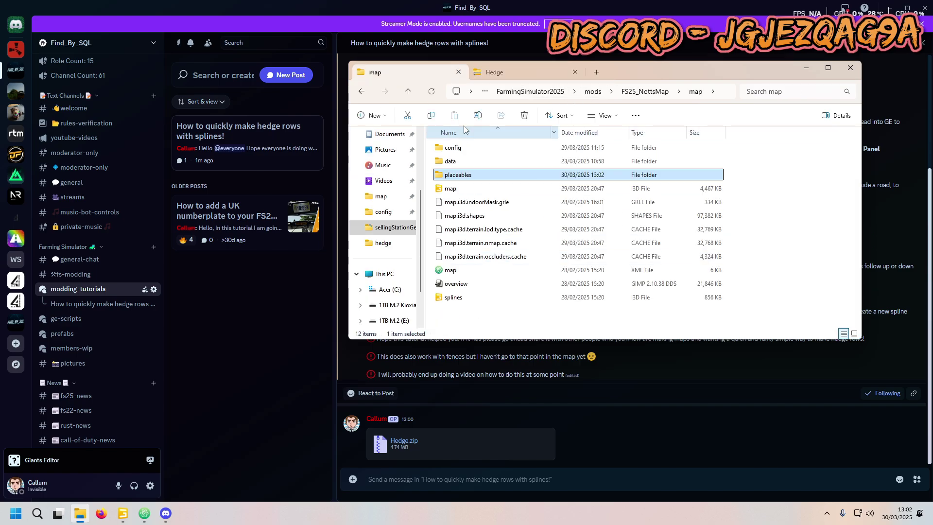
double_click(485, 177)
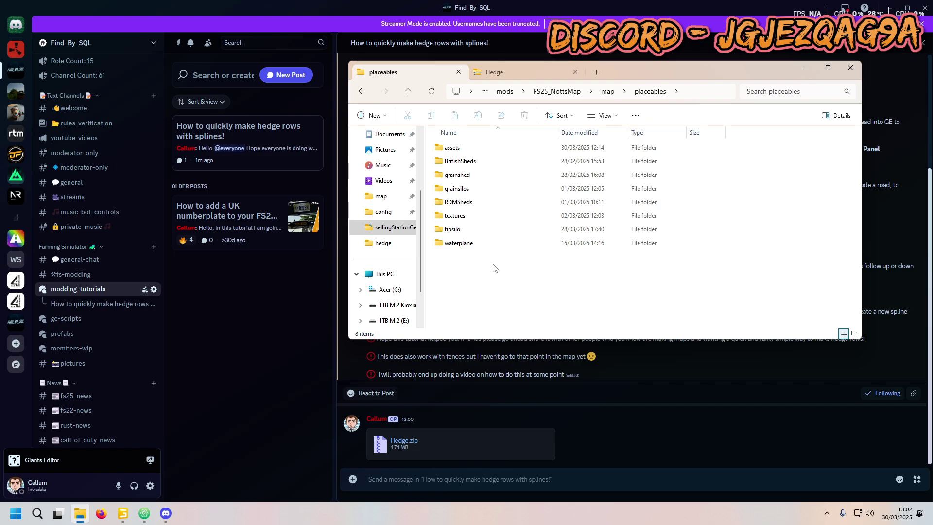
double_click(453, 148)
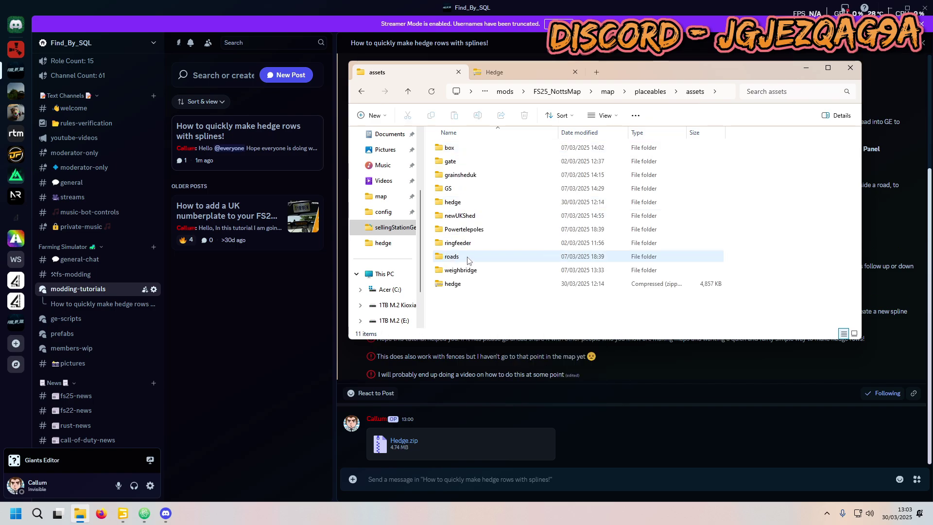
key("alt+Left")
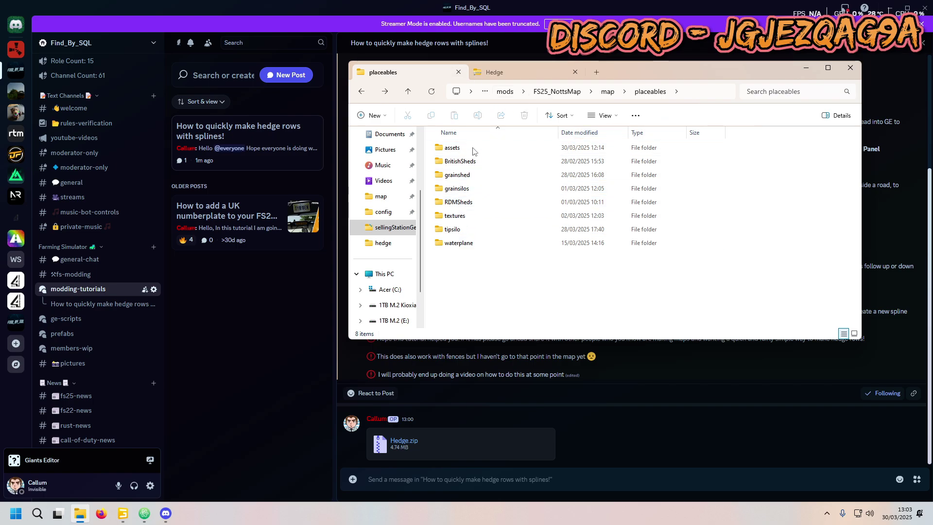
Extract the Hedge folder from the archive into the map's placeables folder and open it to inspect its files.
left_click(503, 71)
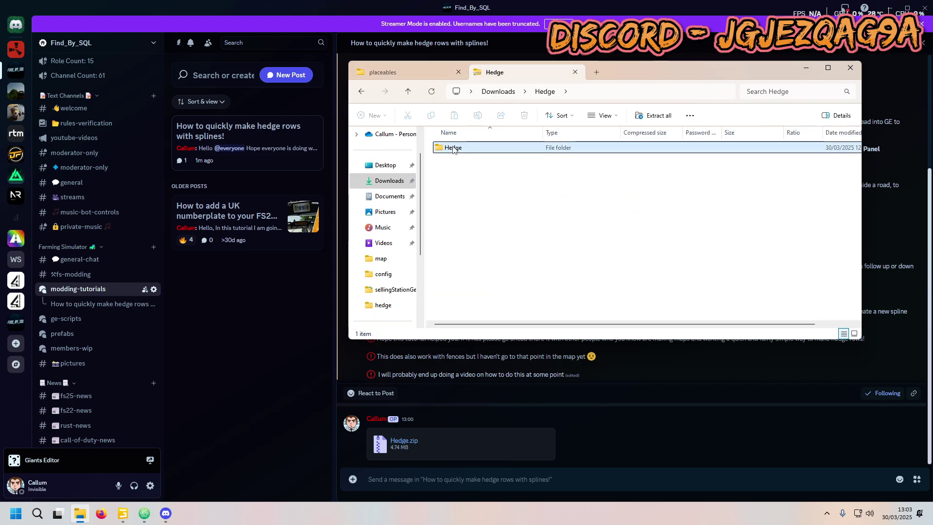
left_click_drag(407, 48, 499, 273)
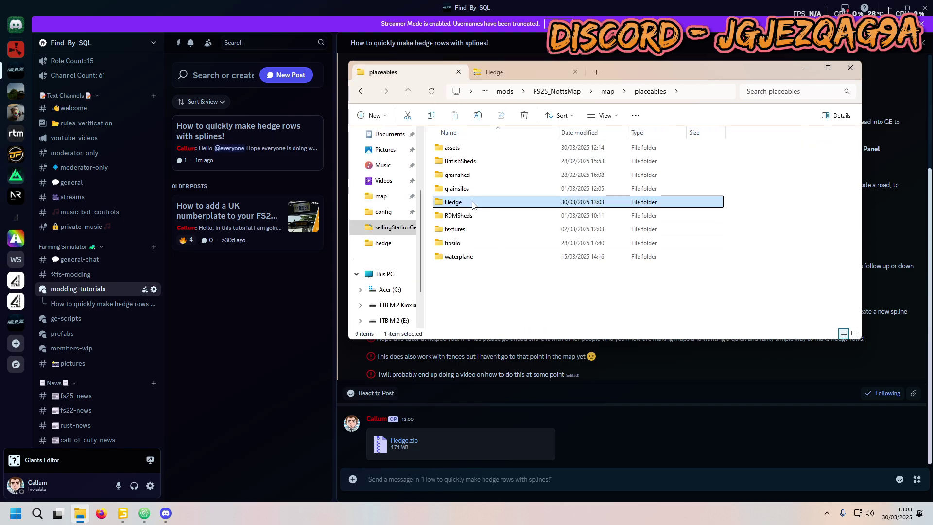
double_click(474, 204)
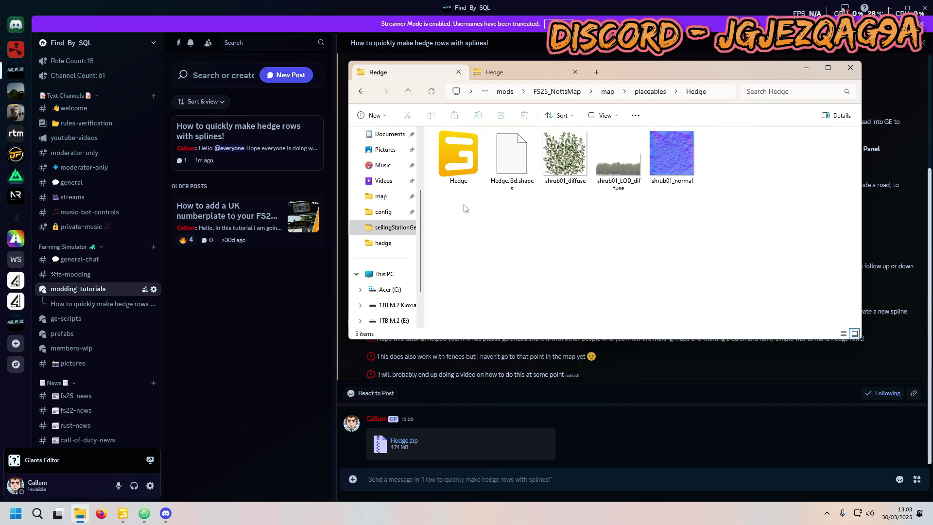
left_click_drag(451, 201, 686, 150)
left_click_drag(492, 197, 763, 146)
left_click_drag(554, 198, 685, 168)
left_click(459, 170)
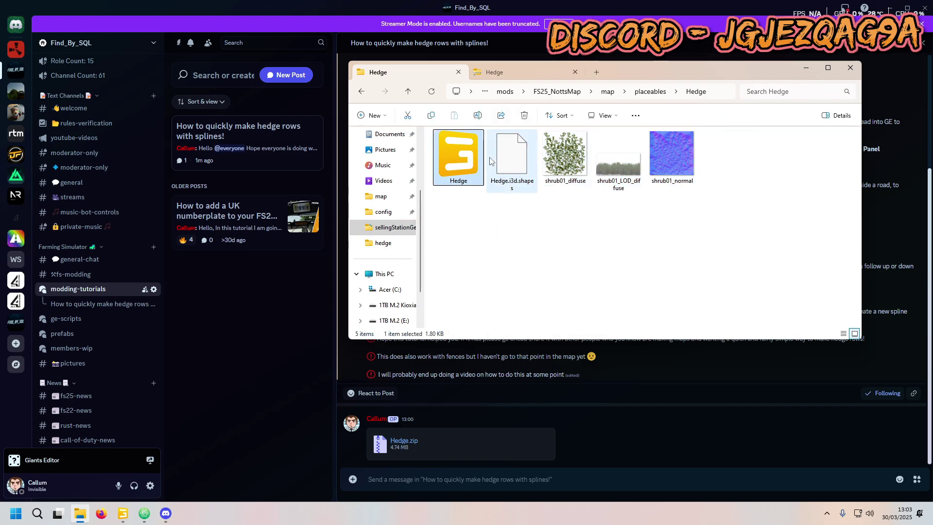
Switch to GIANTS Editor, close the empty Atom window, and bring the Hedge folder up over the editor.
left_click(122, 513)
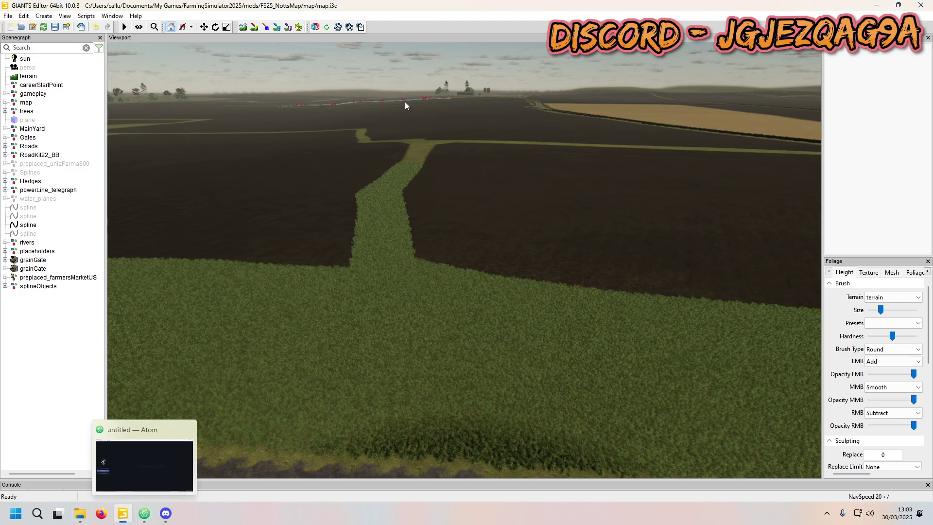
left_click(145, 511)
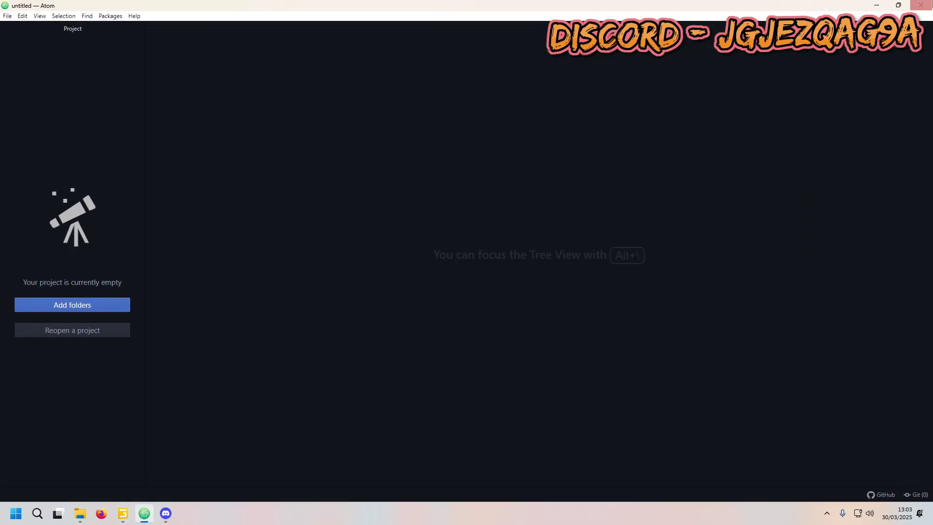
left_click(921, 5)
left_click(80, 513)
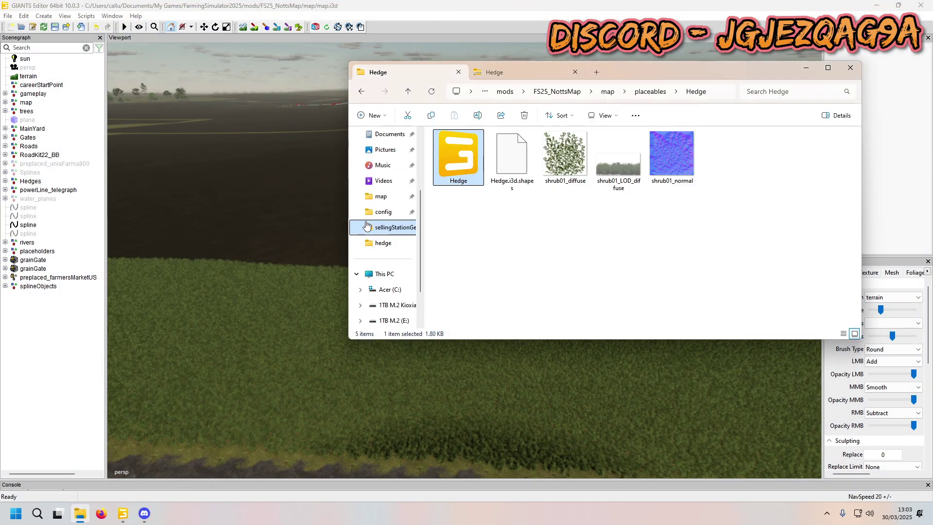
Import the Hedge model from the map's Hedge folder into the scene, inspect it in the viewport, and save the map.
left_click_drag(461, 148, 271, 287)
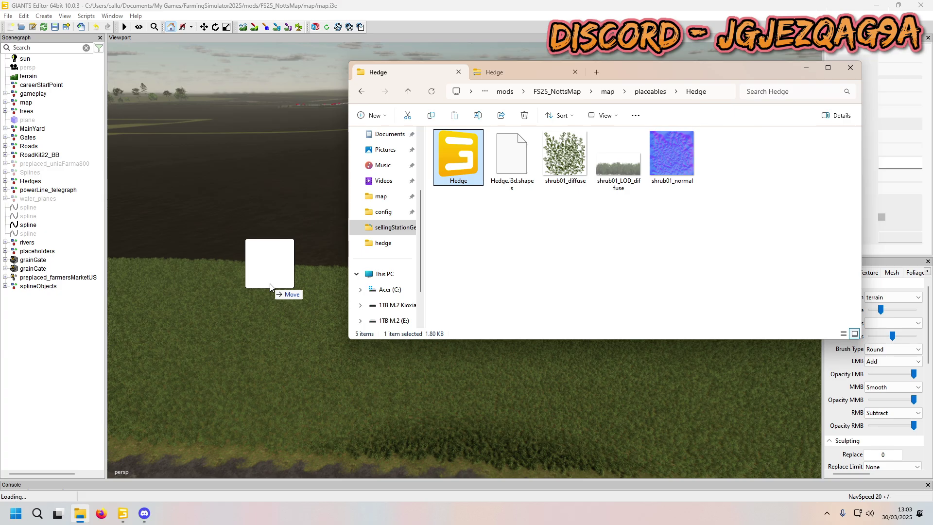
left_click(27, 295)
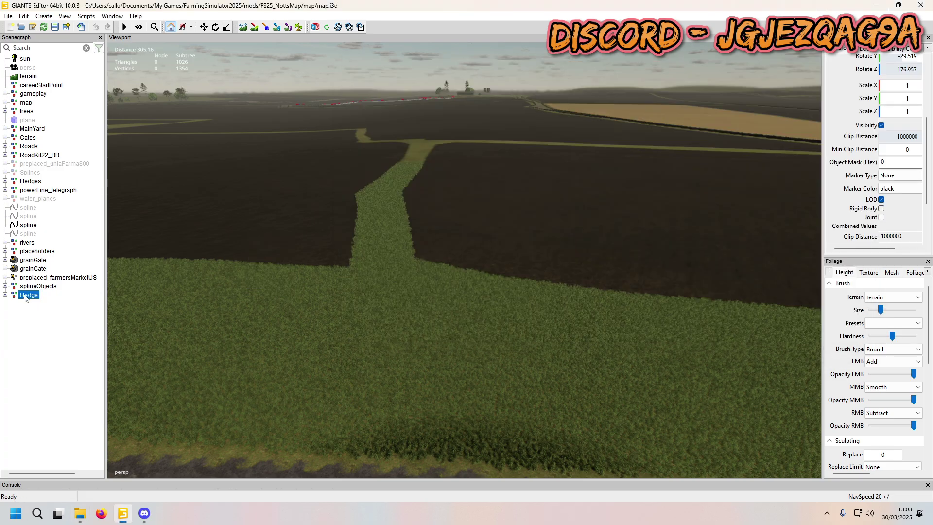
key("f")
scroll(480, 270, "up", 3)
scroll(485, 267, "down", 2)
left_click_drag(492, 179, 470, 131)
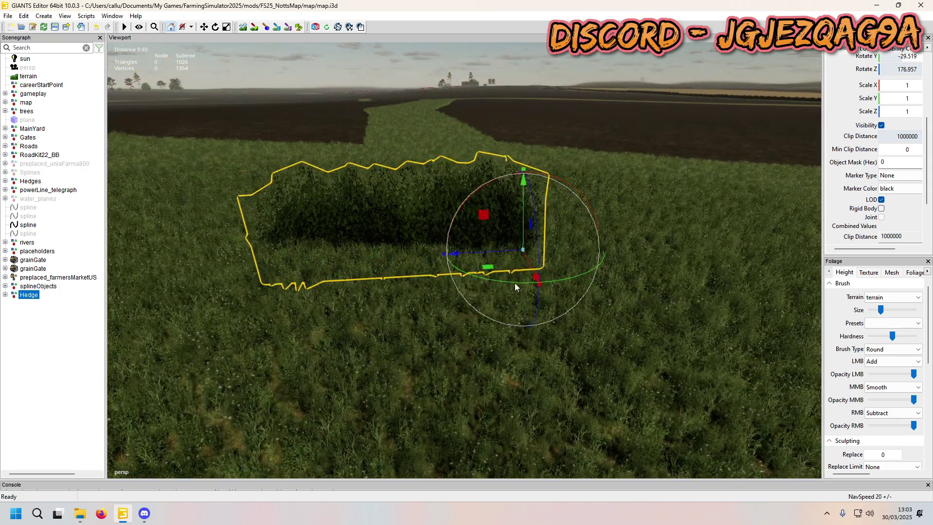
scroll(399, 240, "down", 3)
left_click_drag(495, 298, 492, 304)
left_click(39, 371)
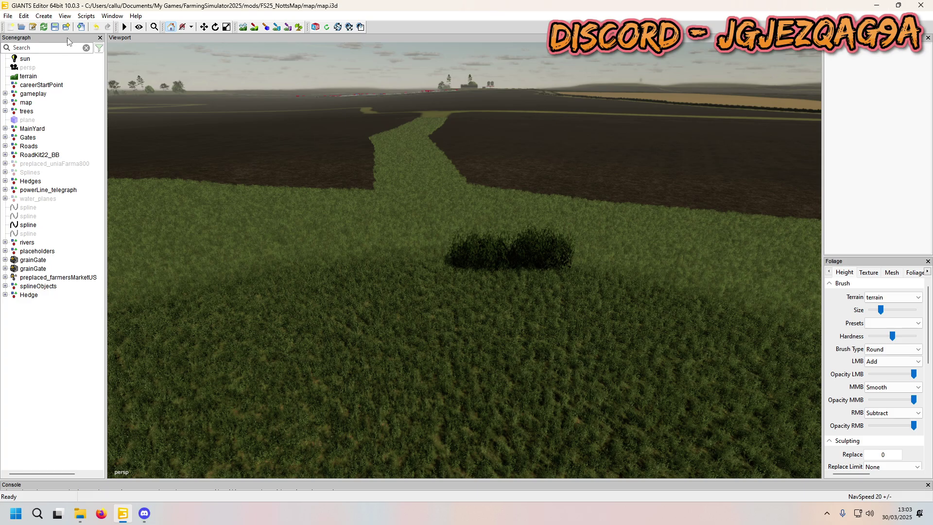
left_click(54, 29)
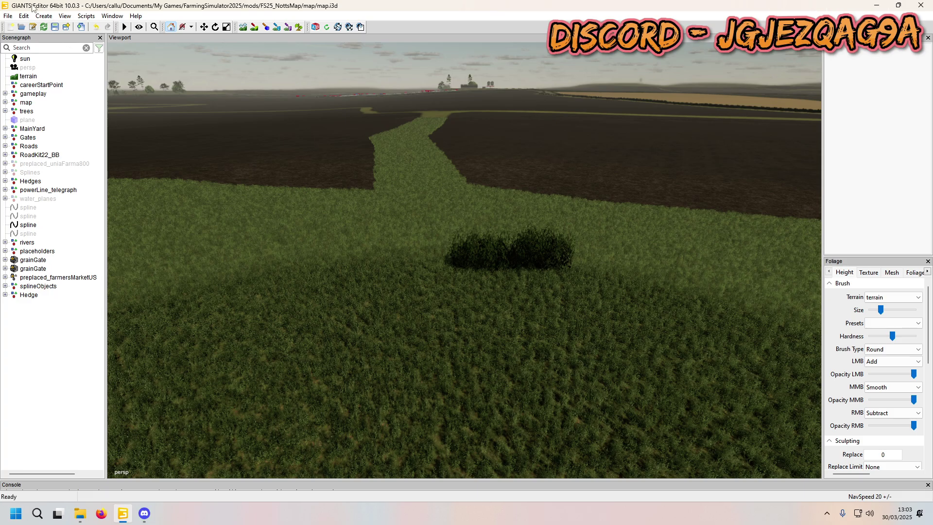
Run the shared script Spline Placement Panel Combined 25 and expand the new splineObjects group down through splinePlacement.
left_click(86, 16)
mouse_move(117, 27)
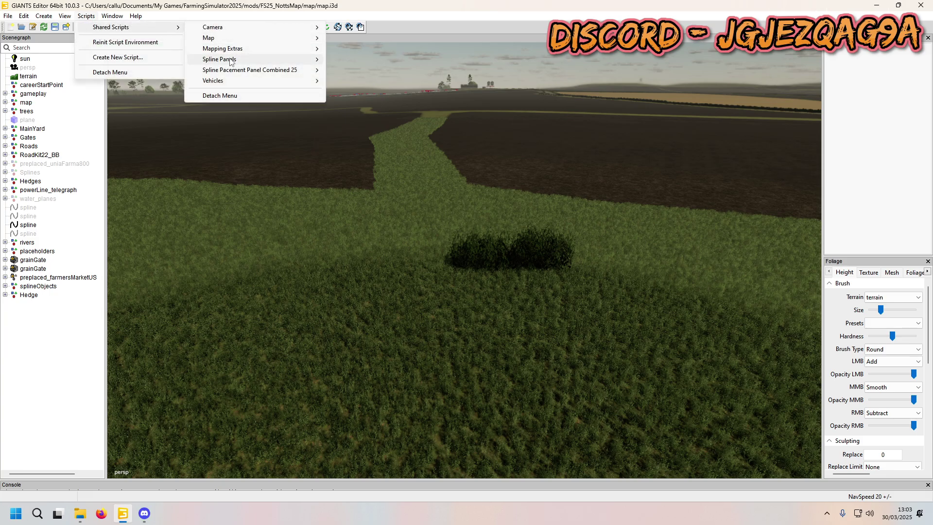
mouse_move(227, 66)
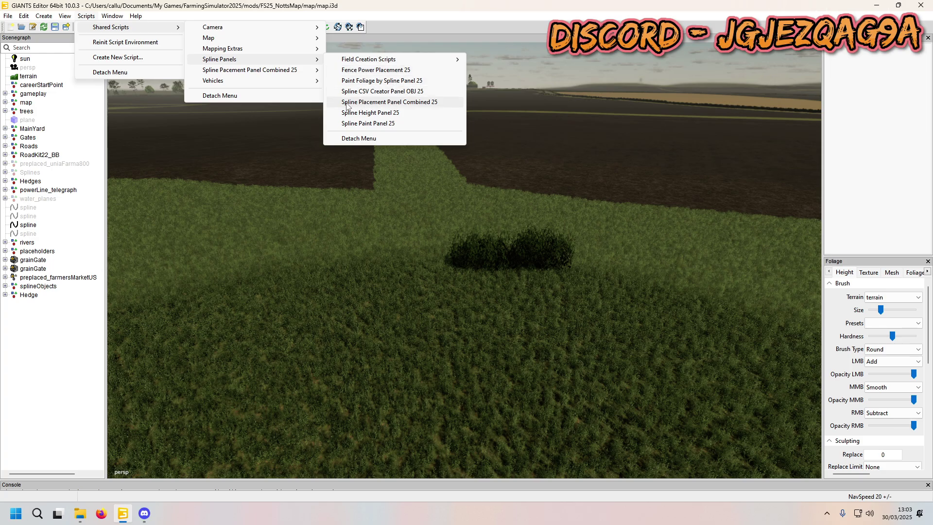
left_click(419, 103)
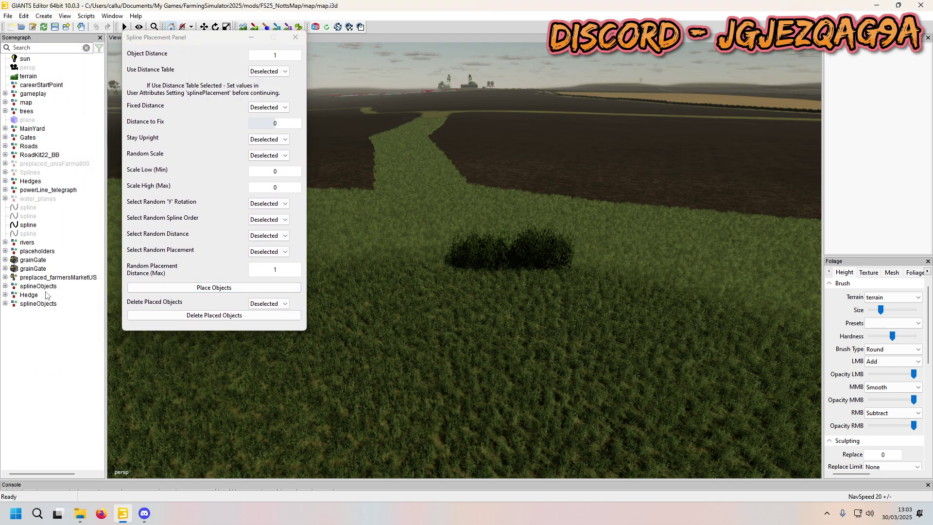
left_click(28, 304)
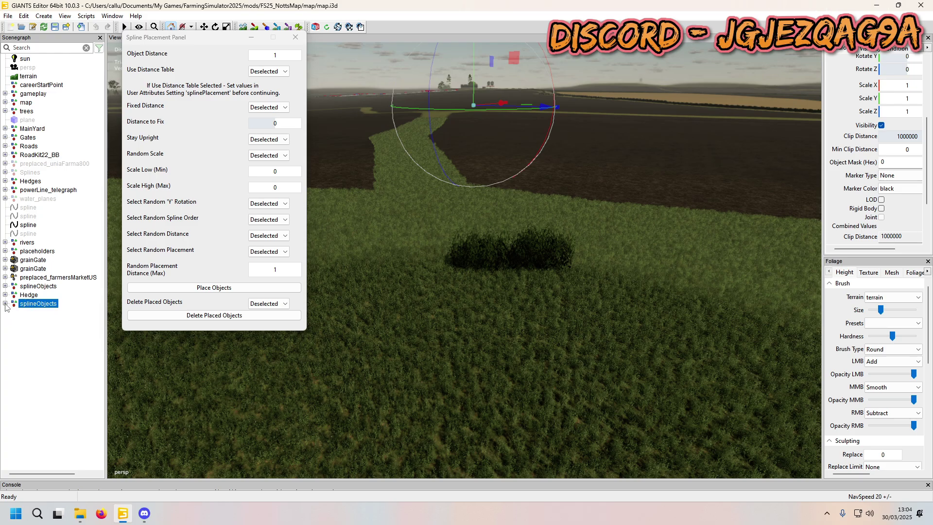
left_click(5, 304)
left_click(13, 312)
left_click(48, 313)
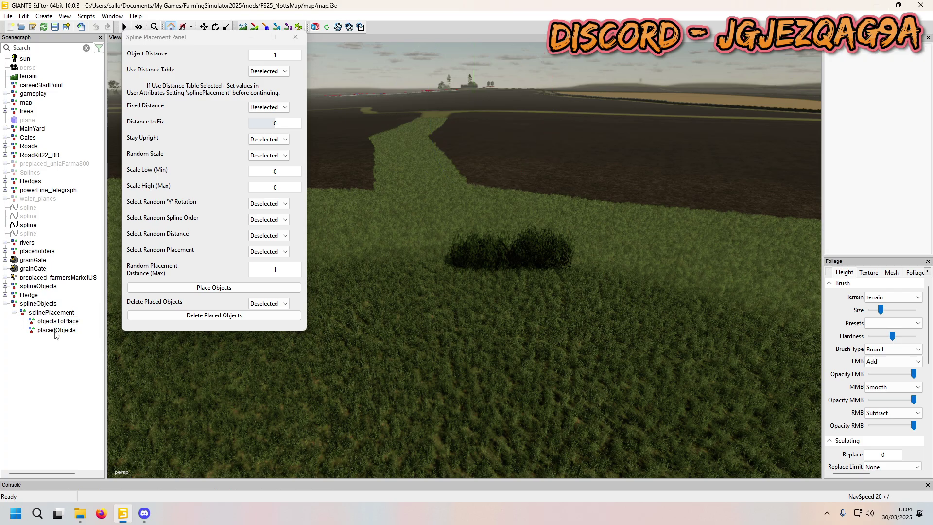
Move the Hedge group into the new objectsToPlace group and shift the hedge slightly across the grass.
left_click(50, 322)
right_click(47, 325)
left_click(47, 323)
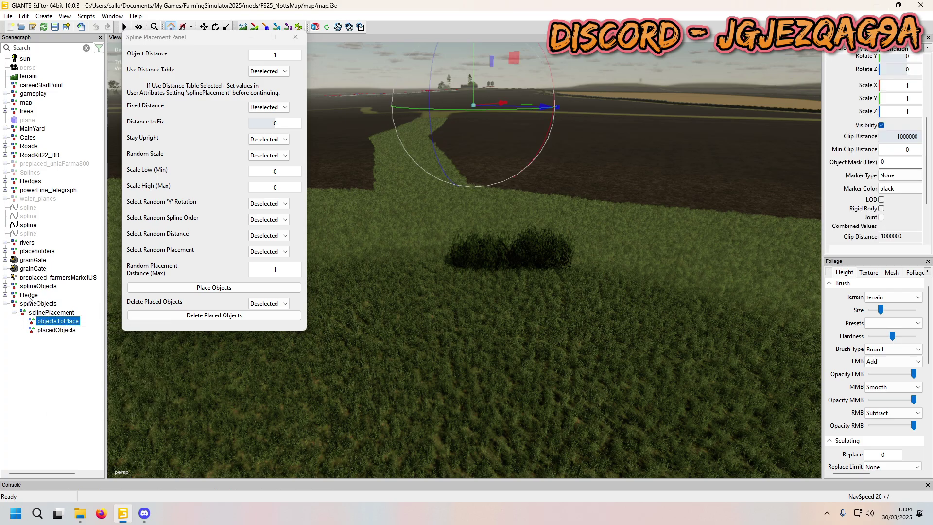
left_click(30, 295)
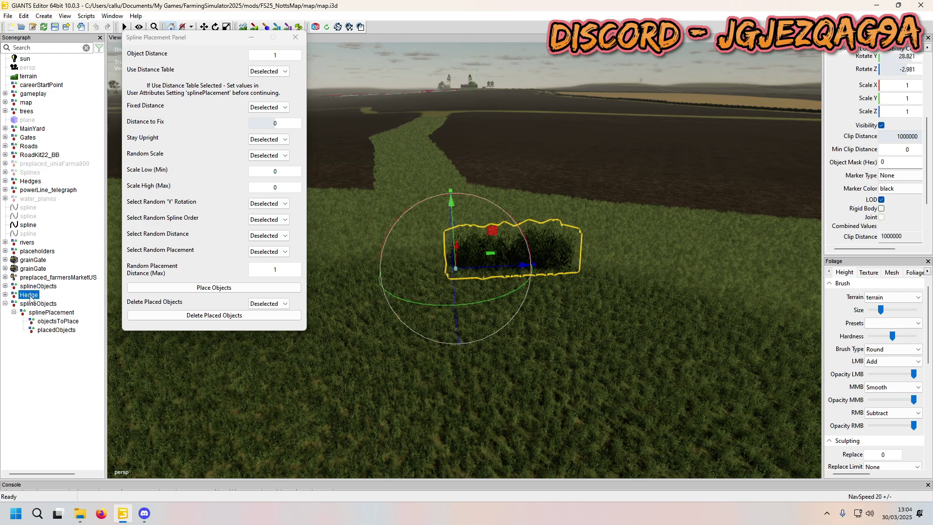
key("ctrl+x")
left_click(48, 313)
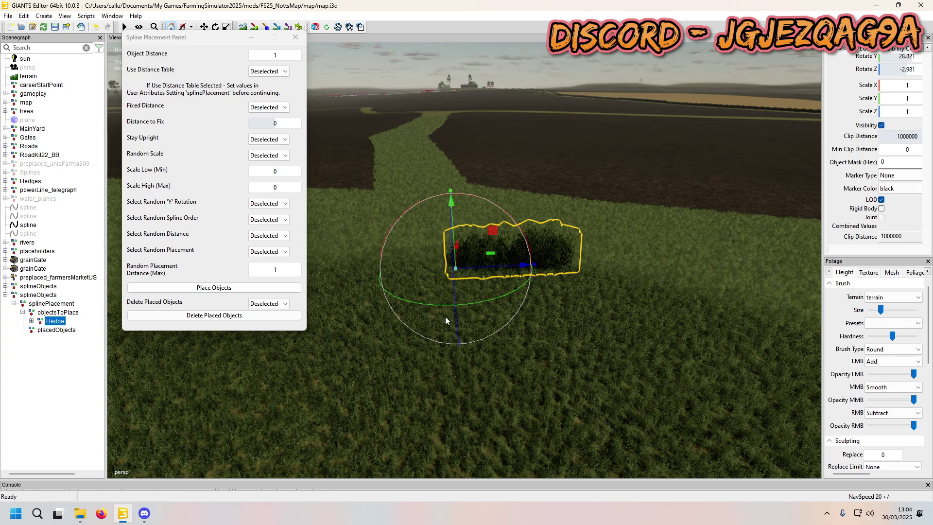
left_click_drag(491, 287, 497, 313)
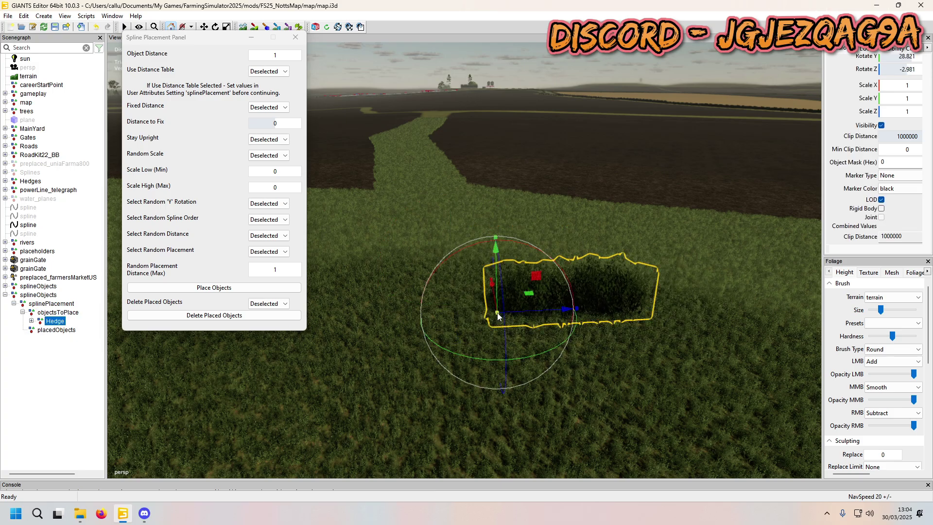
Minimize the placement panel, create a new spline, and move it into the splinePlacement group.
left_click(45, 304)
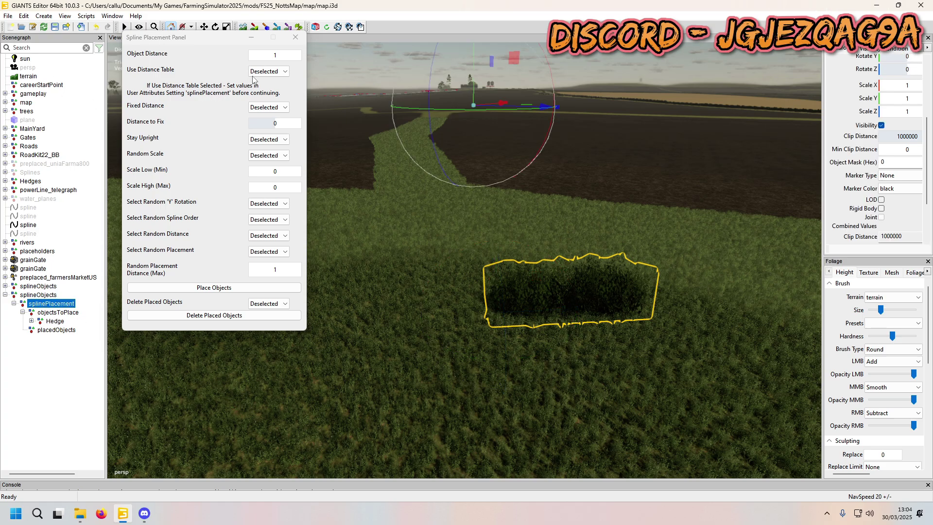
left_click(251, 37)
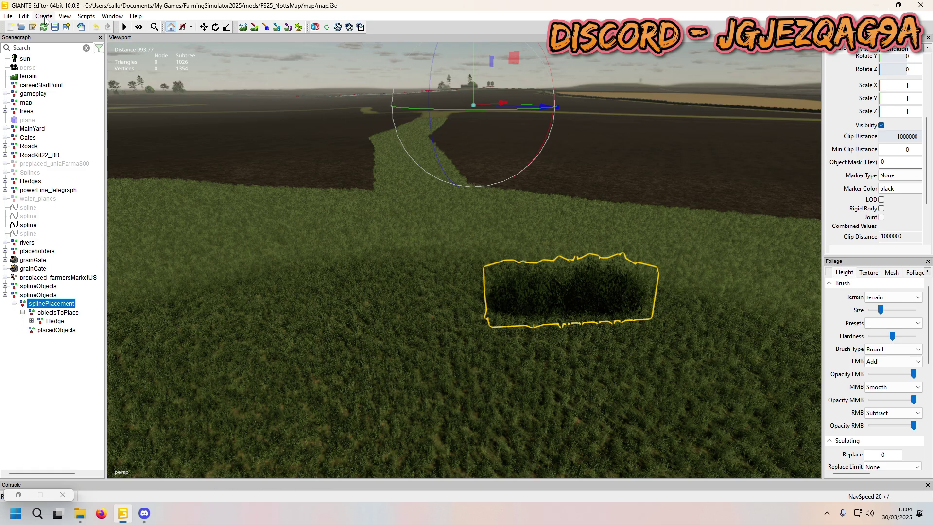
left_click(44, 17)
left_click(65, 70)
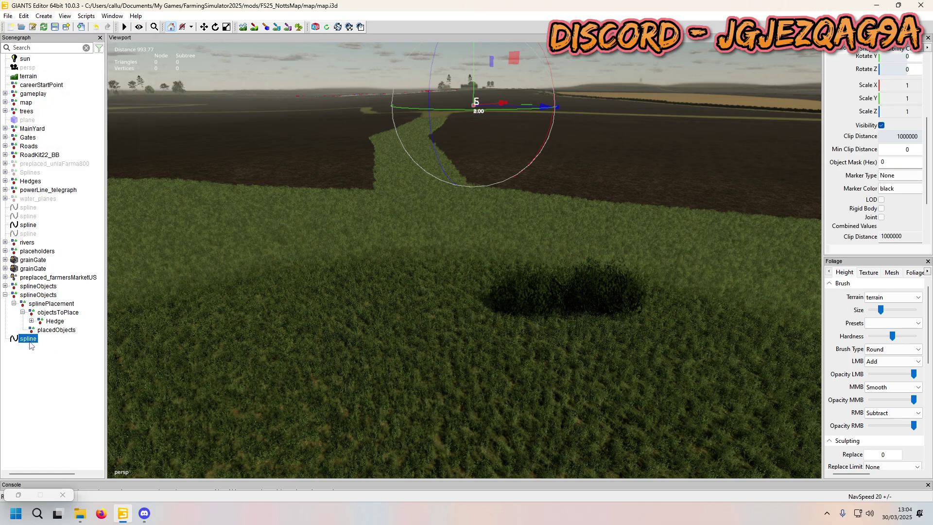
key("Delete")
left_click(41, 304)
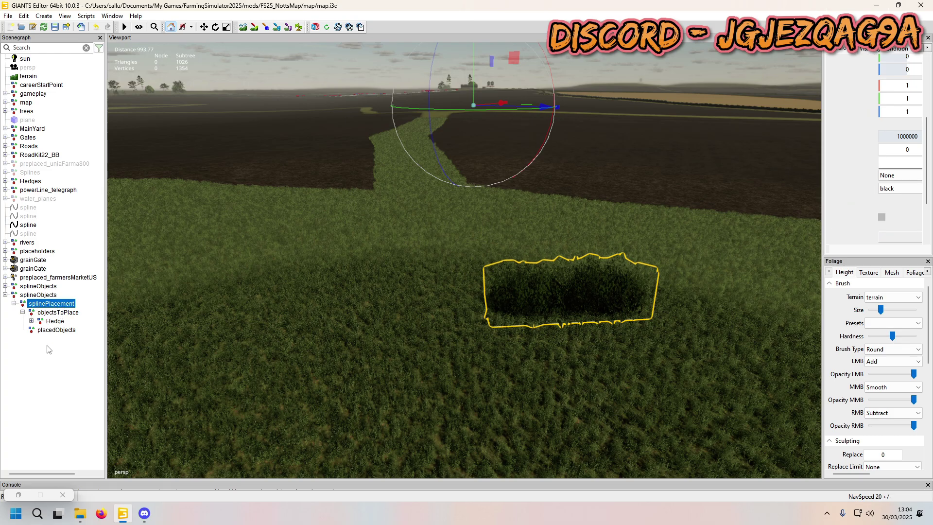
key("ctrl+z")
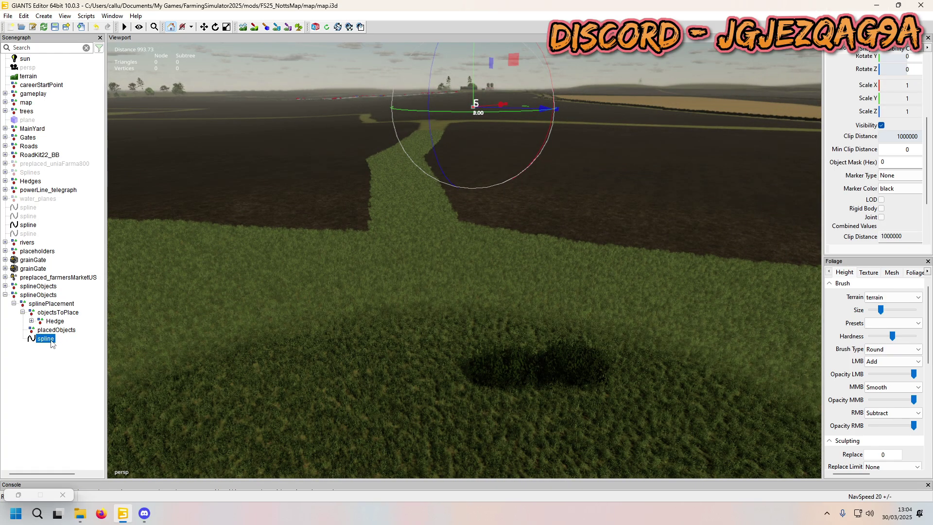
Place the new spline on the grass near the hedge using interactive placement.
key("ctrl+b")
left_click(418, 277)
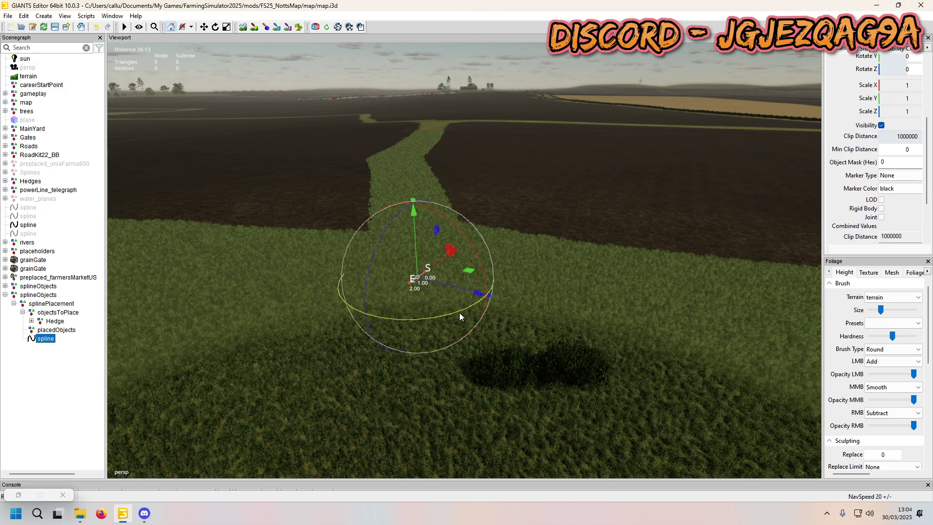
left_click_drag(459, 313, 332, 256)
left_click_drag(516, 298, 269, 310, "alt")
right_click_drag(269, 310, 397, 325)
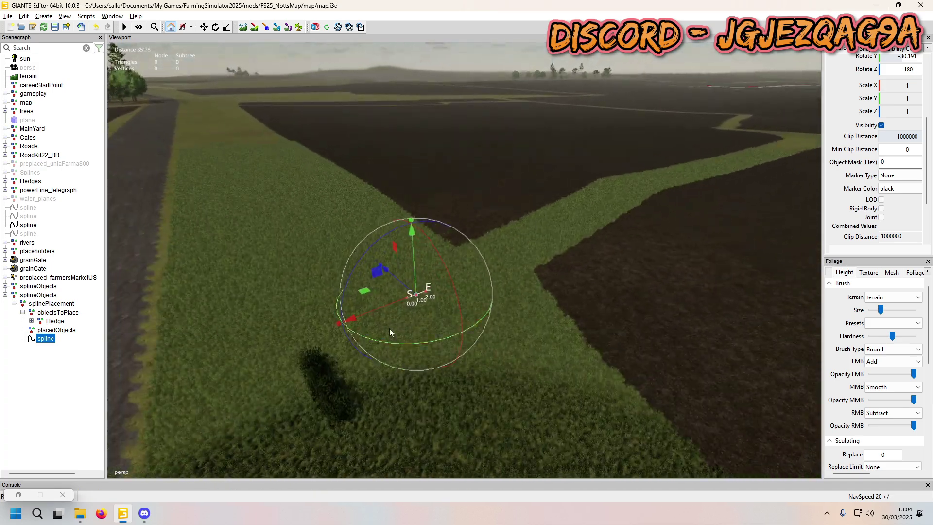
Place the spline's end point at the first bend of the grass path, making the spline about 49 units long.
left_click(425, 293)
left_click_drag(422, 297, 585, 288, "alt")
middle_click_drag(585, 287, 575, 304, "alt")
right_click_drag(575, 303, 369, 299)
key("e")
left_click_drag(459, 377, 380, 340)
right_click_drag(406, 333, 433, 300)
left_click(424, 307)
key("ctrl+b")
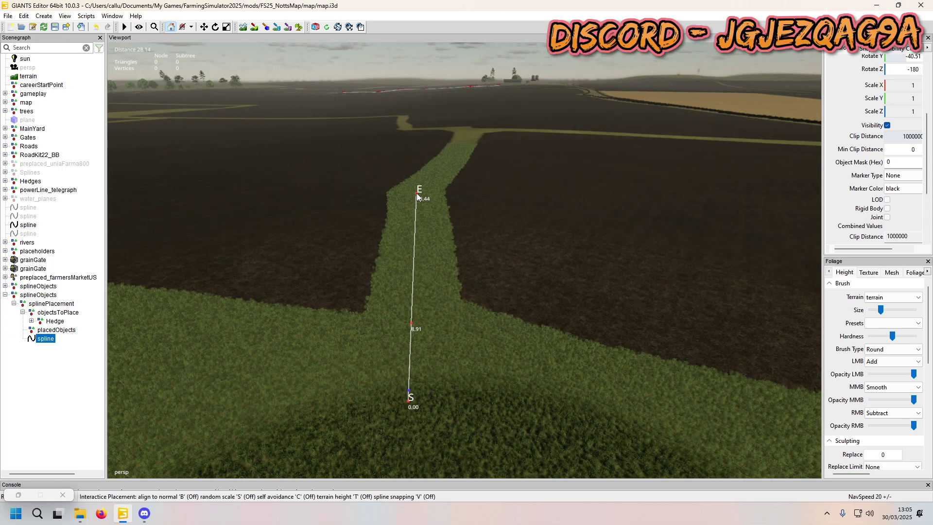
left_click(417, 193)
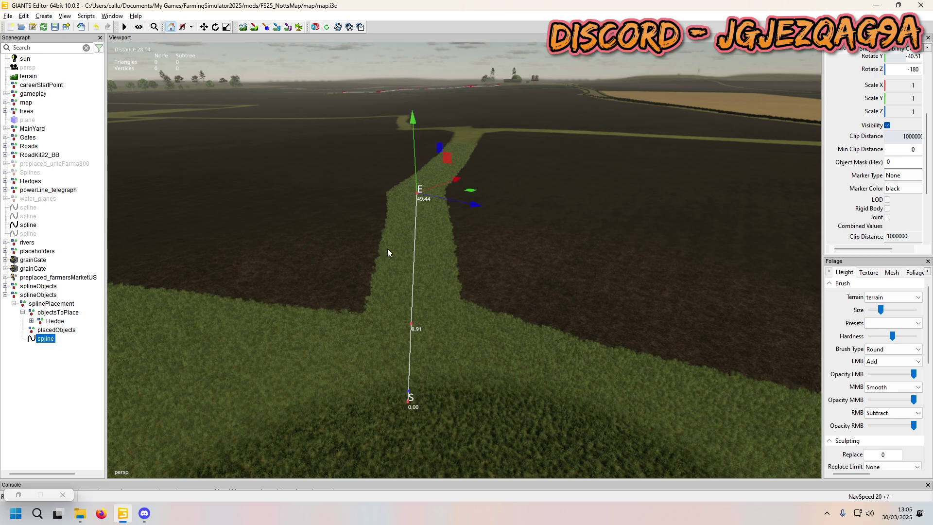
Examine the road verge, the grass path beyond the spline's end, its far junction and the surrounding fields.
middle_click_drag(389, 245, 428, 272, "alt")
right_click_drag(427, 272, 434, 328, "alt")
left_click_drag(435, 328, 407, 305, "alt")
right_click_drag(406, 305, 509, 344, "alt")
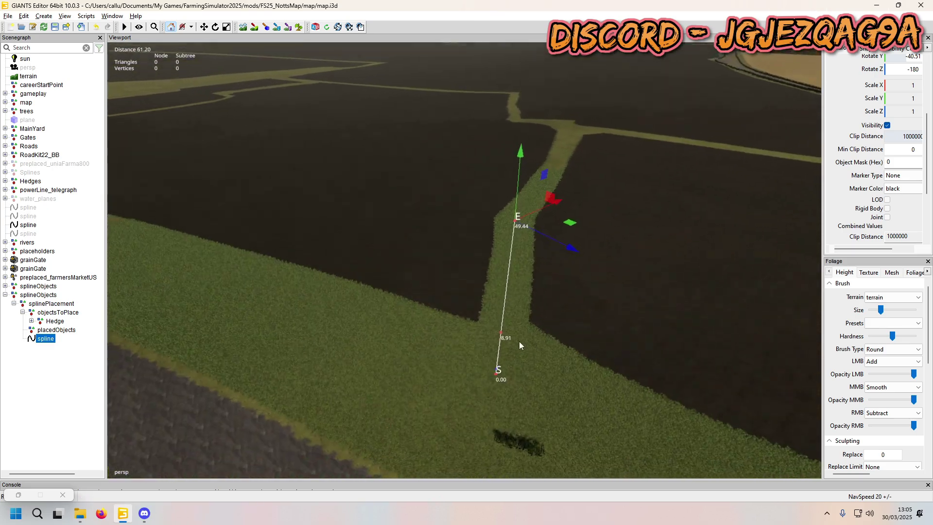
left_click_drag(508, 344, 628, 404, "alt")
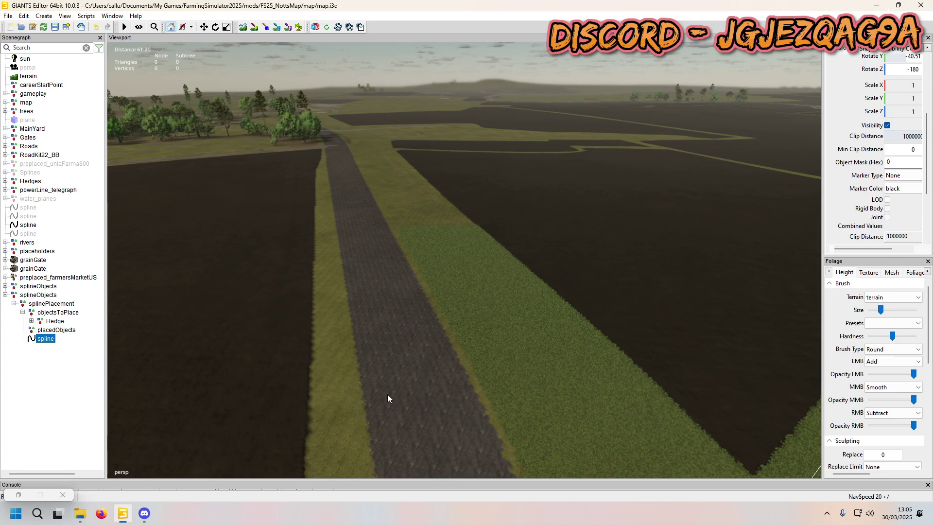
left_click_drag(405, 263, 573, 259, "alt")
right_click_drag(574, 258, 578, 223, "alt")
middle_click_drag(578, 223, 552, 217, "alt")
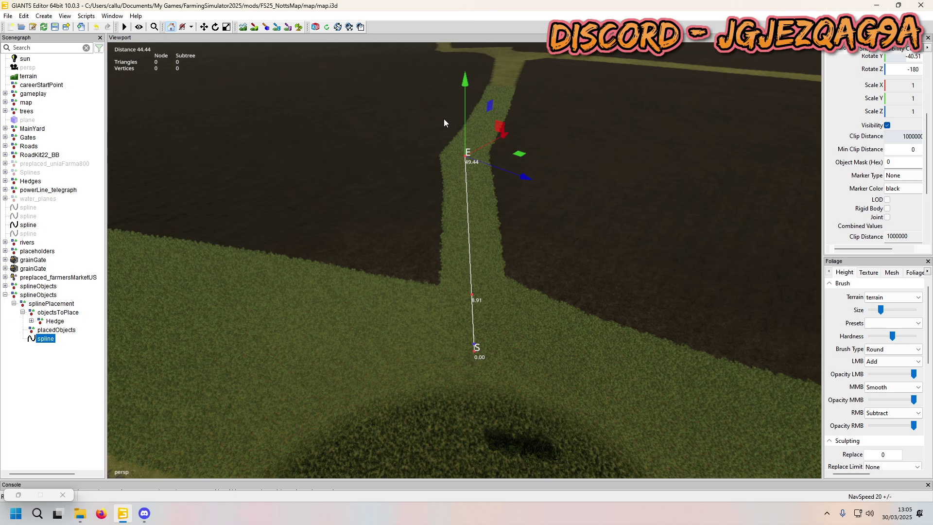
scroll(456, 90, "down", 4)
middle_click_drag(456, 90, 465, 305, "alt")
scroll(495, 197, "up", 5)
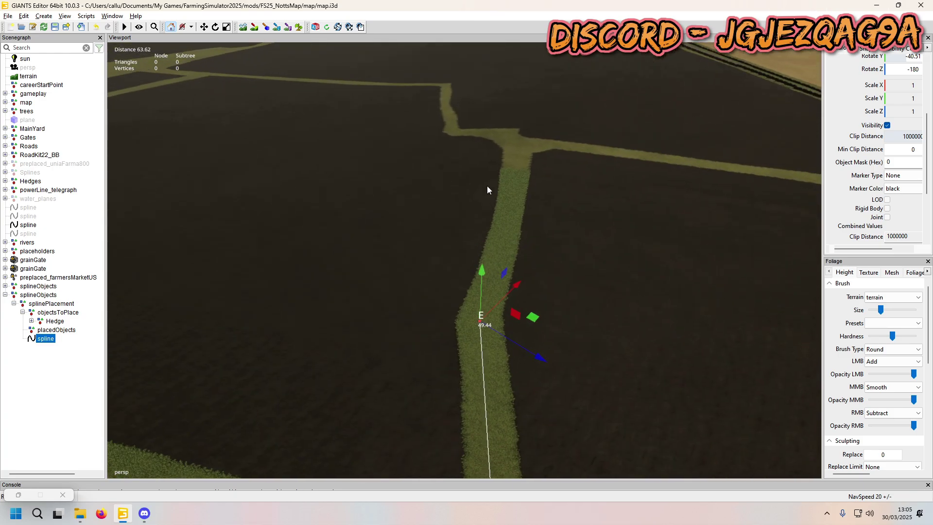
middle_click_drag(491, 199, 578, 303, "alt")
right_click_drag(579, 307, 552, 341)
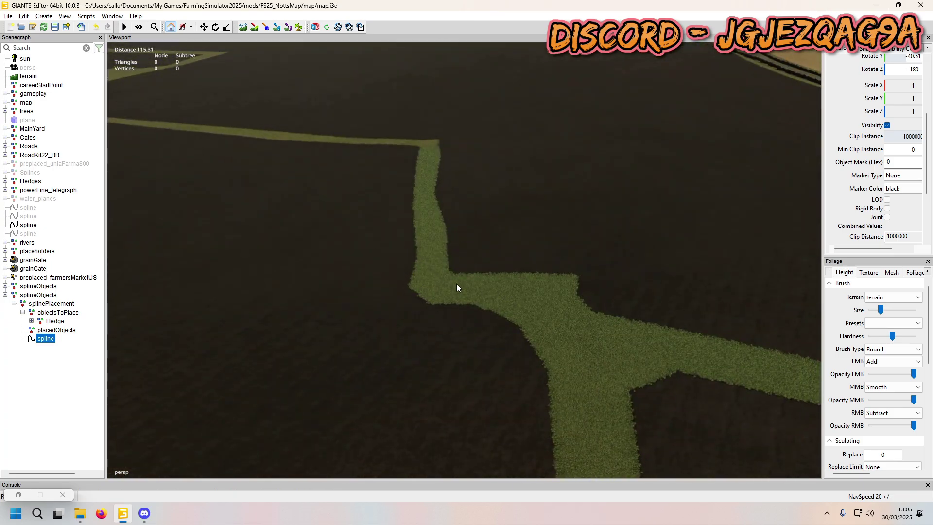
scroll(418, 197, "down", 3)
middle_click_drag(418, 380, 404, 213, "alt")
middle_click_drag(390, 401, 449, 220, "alt")
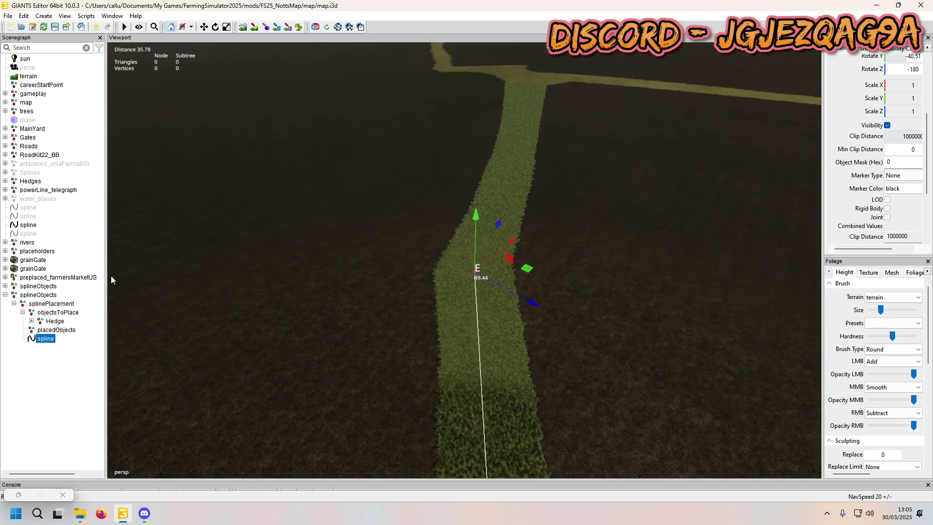
scroll(447, 221, "up", 3)
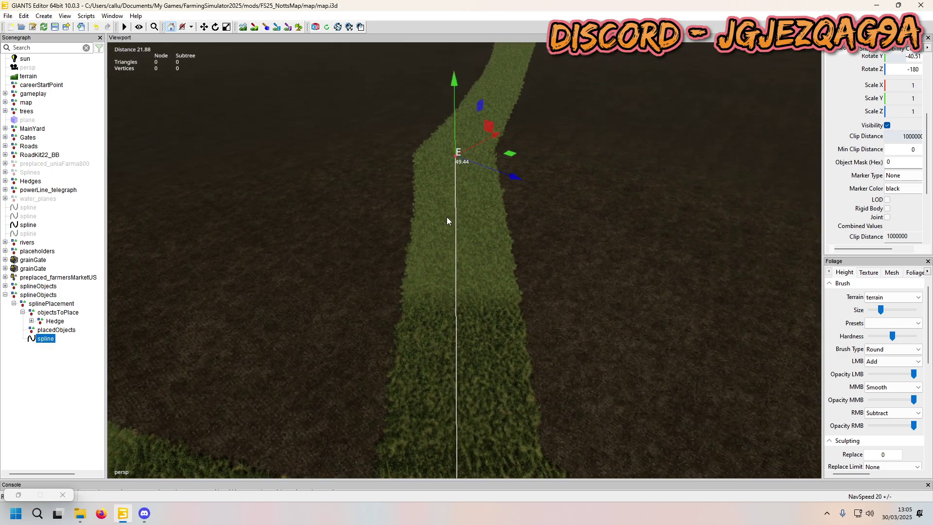
scroll(485, 212, "down", 5)
left_click_drag(485, 211, 674, 169, "alt")
scroll(494, 417, "up", 3)
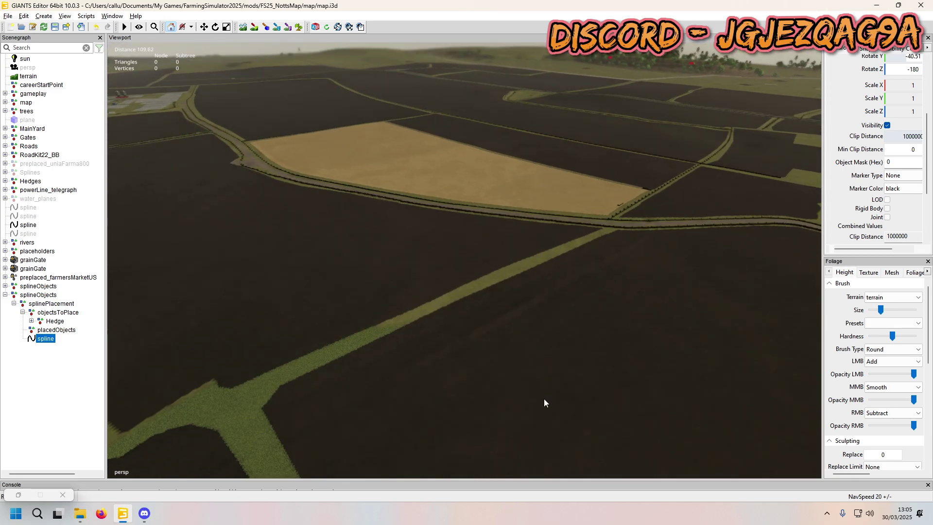
left_click_drag(494, 418, 425, 185, "alt")
right_click_drag(426, 189, 391, 261)
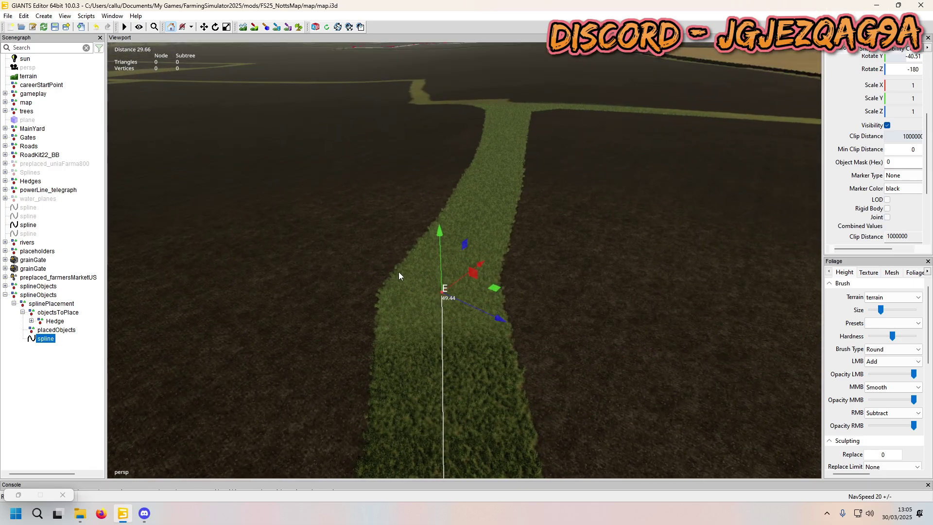
Add further points to the spline's end, following the curving grass path up to the junction.
key("Insert")
left_click_drag(459, 281, 460, 240)
key("Insert")
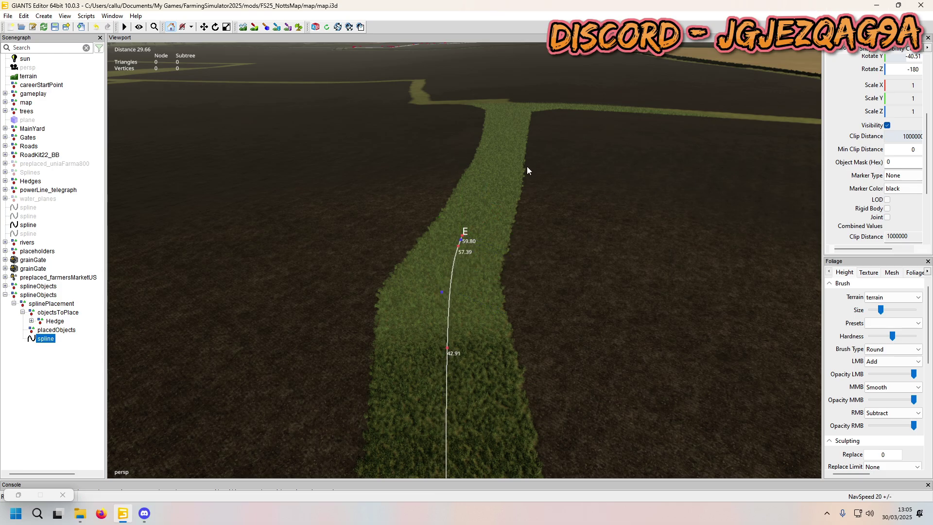
key("ctrl+b")
left_click(494, 176)
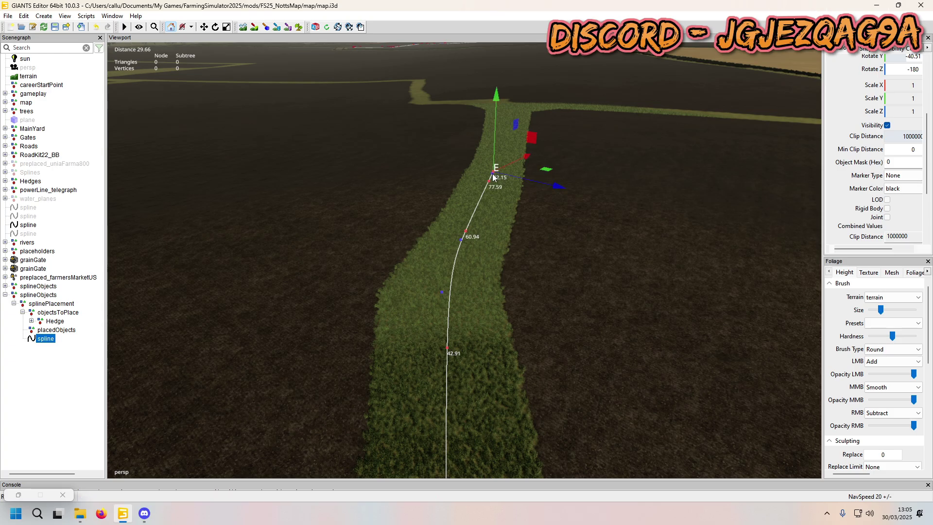
left_click(508, 114)
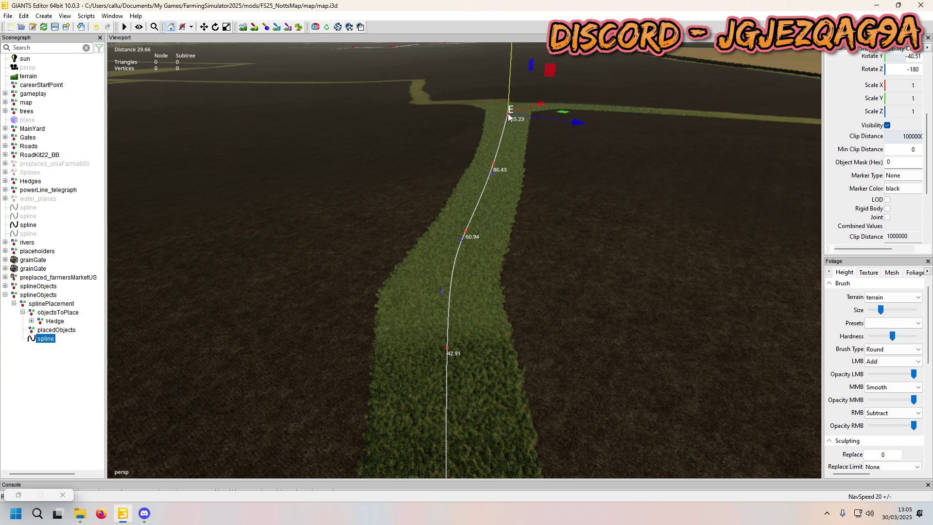
Reposition the spline's far points so the curve follows the grass path and its end reaches the junction.
scroll(462, 190, "down", 5)
right_click_drag(418, 168, 564, 345)
left_click_drag(646, 228, 515, 243, "alt")
scroll(683, 190, "up", 3)
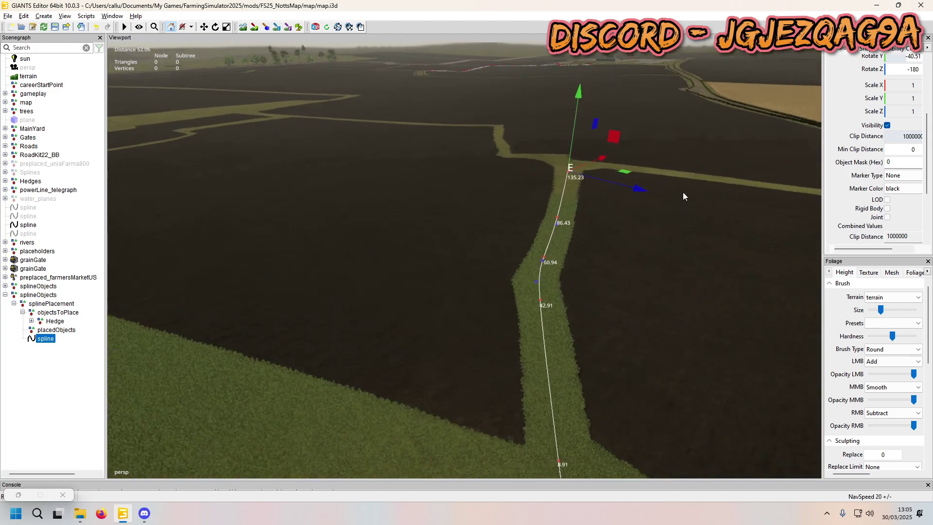
left_click_drag(683, 189, 530, 326, "alt")
scroll(530, 325, "up", 3)
middle_click_drag(530, 324, 570, 246, "alt")
scroll(563, 257, "down", 3)
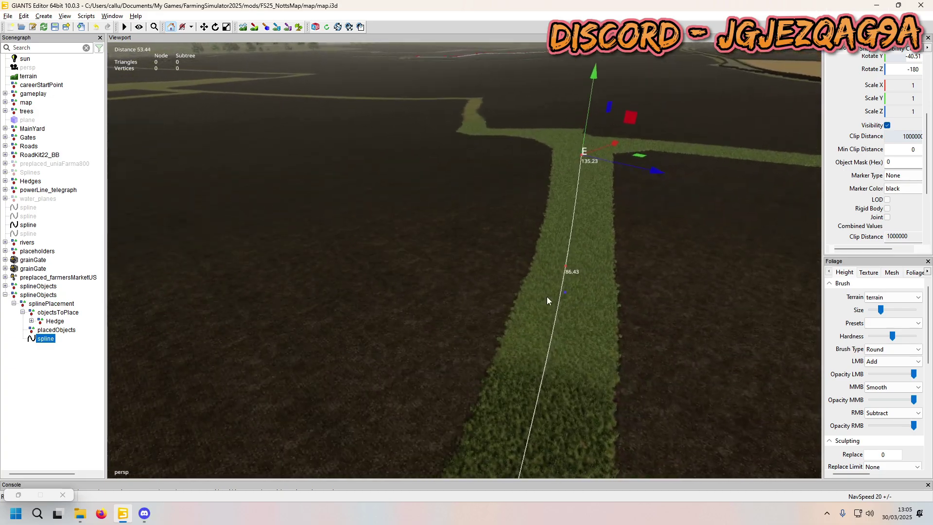
left_click(565, 291)
left_click_drag(572, 296, 572, 337)
scroll(583, 303, "up", 3)
left_click_drag(594, 270, 494, 262, "alt")
left_click(486, 293)
scroll(547, 217, "down", 4)
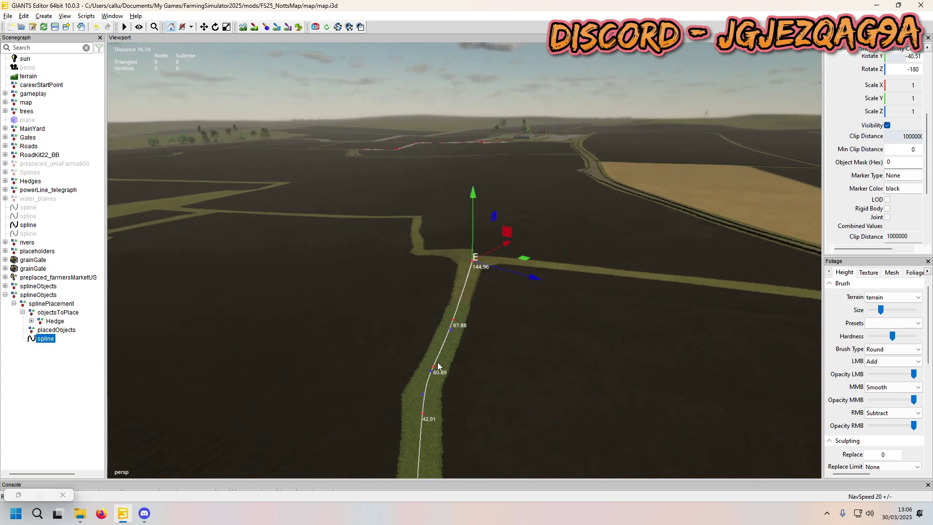
Select the splinePlacement group and set the object distance to 6 in the Spline Placement Panel.
middle_click_drag(437, 365, 528, 205, "alt")
scroll(524, 201, "down", 2)
left_click_drag(522, 199, 482, 415, "alt")
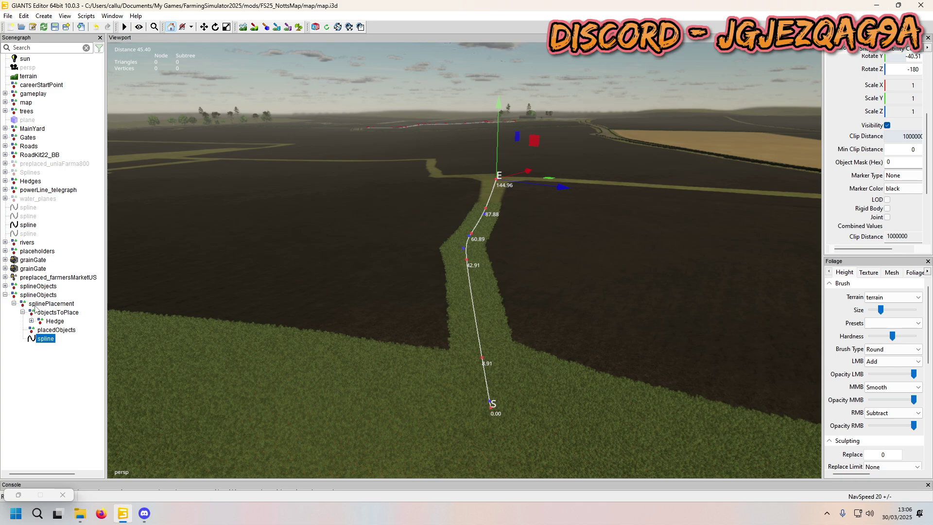
left_click(51, 304)
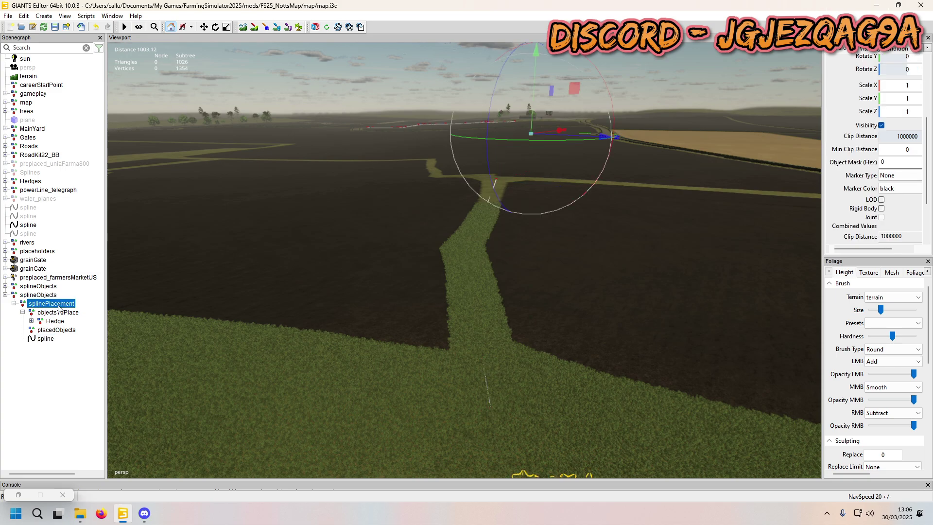
left_click(19, 494)
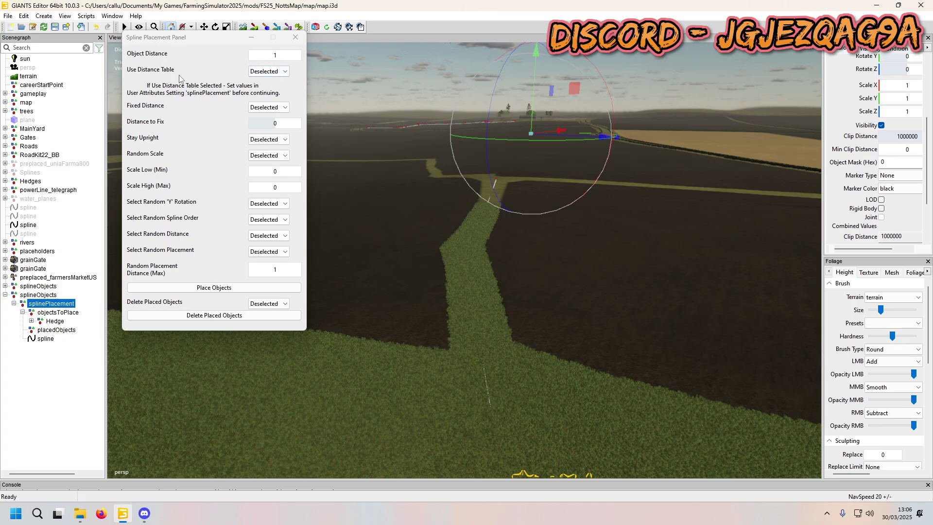
left_click(251, 37)
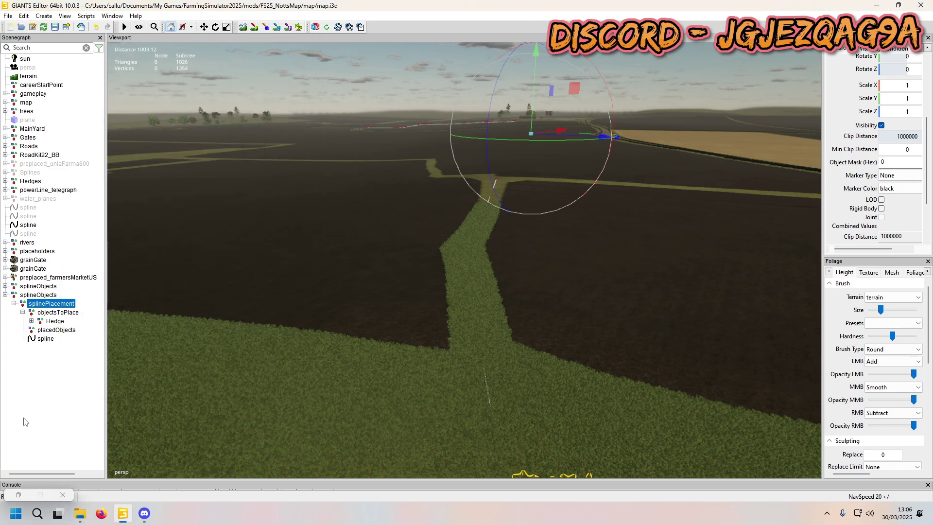
left_click(19, 494)
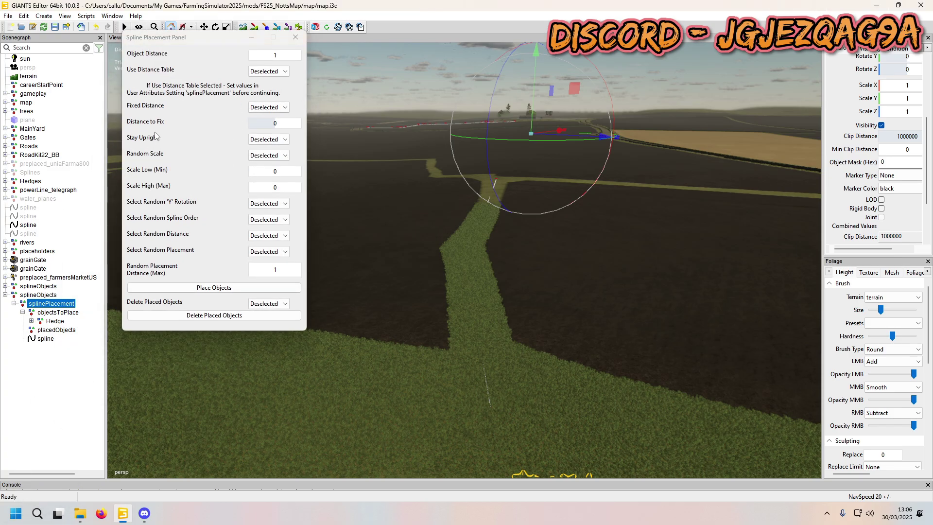
double_click(281, 56)
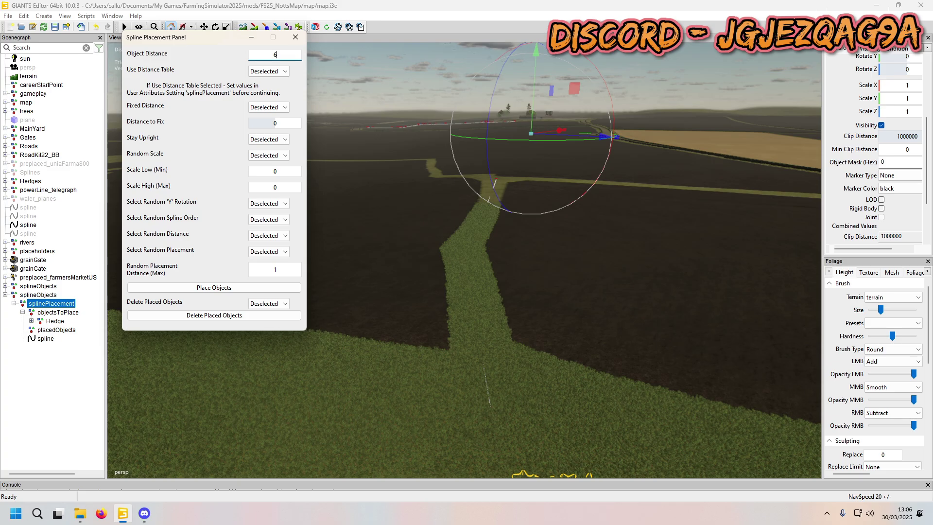
Try tilting the source hedge out of upright and moving it across the grass.
left_click_drag(394, 192, 501, 171, "alt")
scroll(501, 172, "up", 2)
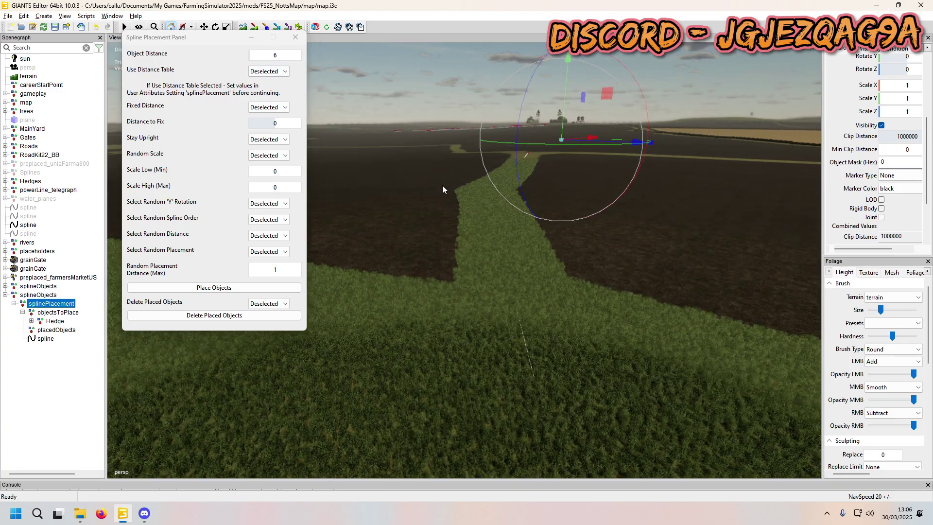
mouse_move(448, 187)
left_mouse_down("alt")
mouse_move(450, 139)
mouse_move(458, 188)
left_mouse_up("alt")
scroll(460, 194, "down", 2)
middle_click_drag(461, 206, 418, 165, "alt")
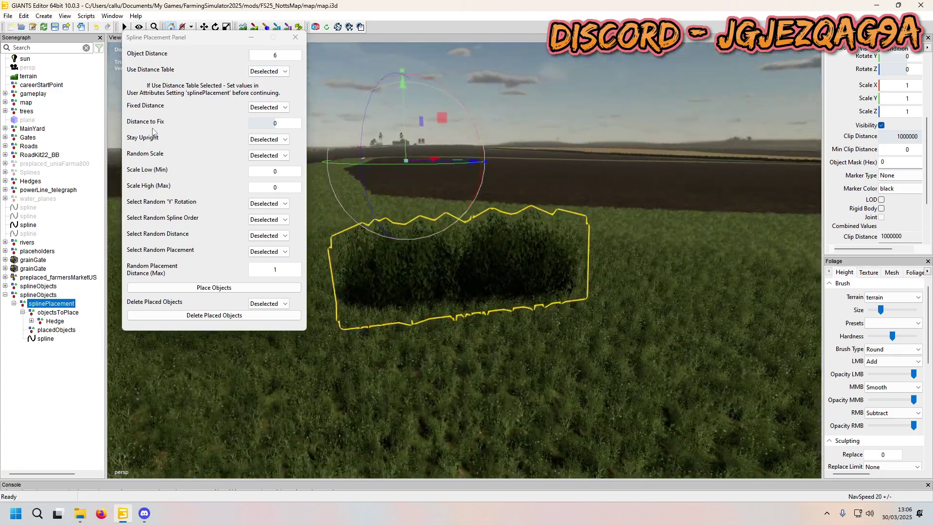
left_click(472, 277)
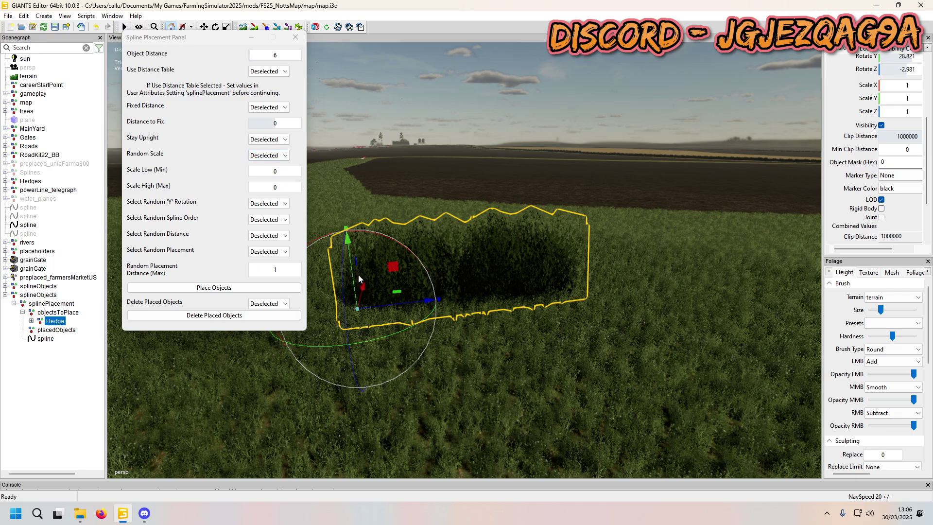
left_click_drag(357, 234, 469, 326)
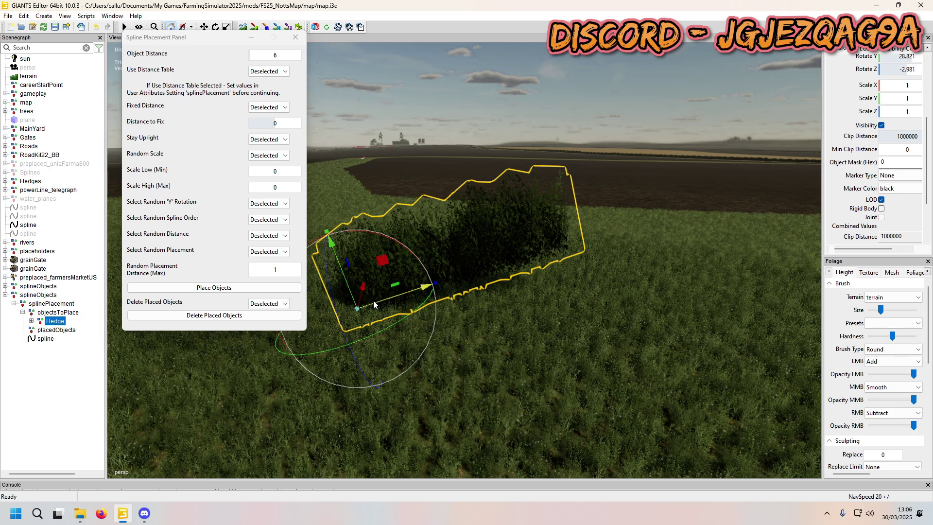
left_click_drag(373, 300, 499, 194)
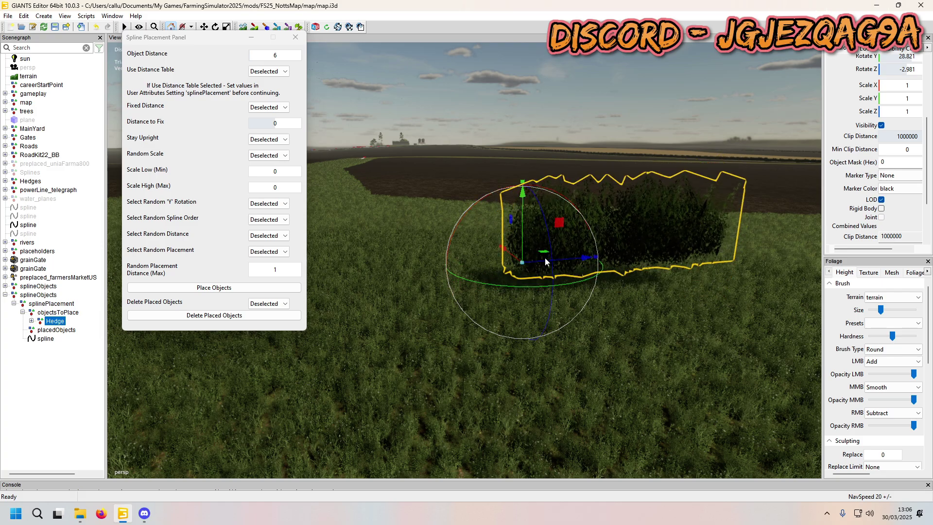
Reposition the source hedge on the grass near the road using interactive placement.
left_click_drag(529, 261, 448, 272)
left_click(457, 324)
left_click_drag(457, 323, 724, 216)
left_click_drag(724, 217, 690, 222, "alt")
scroll(386, 308, "down", 3)
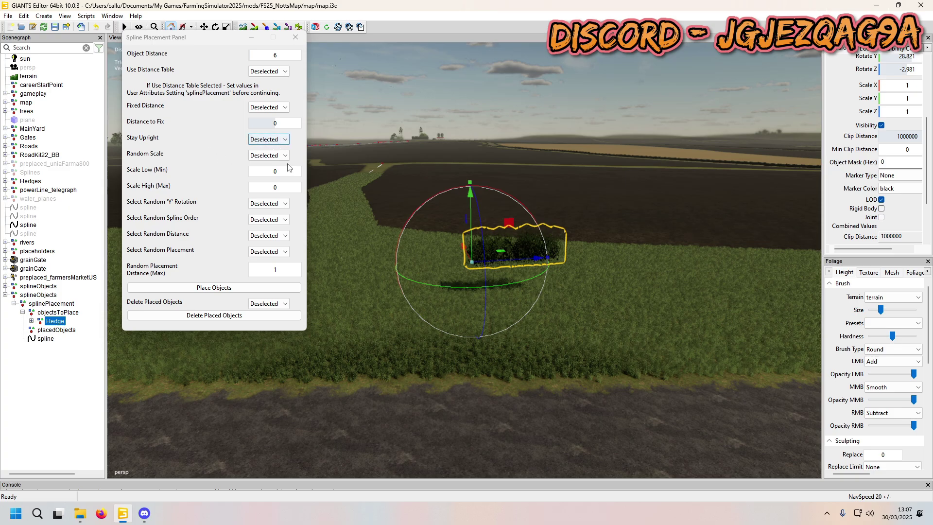
left_click_drag(408, 301, 346, 294)
key("ctrl+b")
scroll(422, 304, "down", 2)
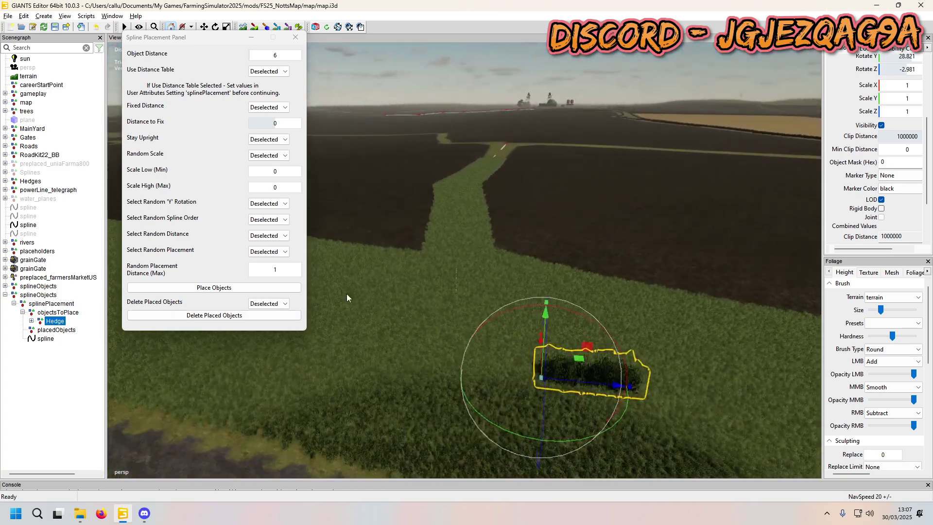
With the splinePlacement group selected and object distance at 6, place the hedges along the spline and minimize the placement panel.
left_click(38, 305)
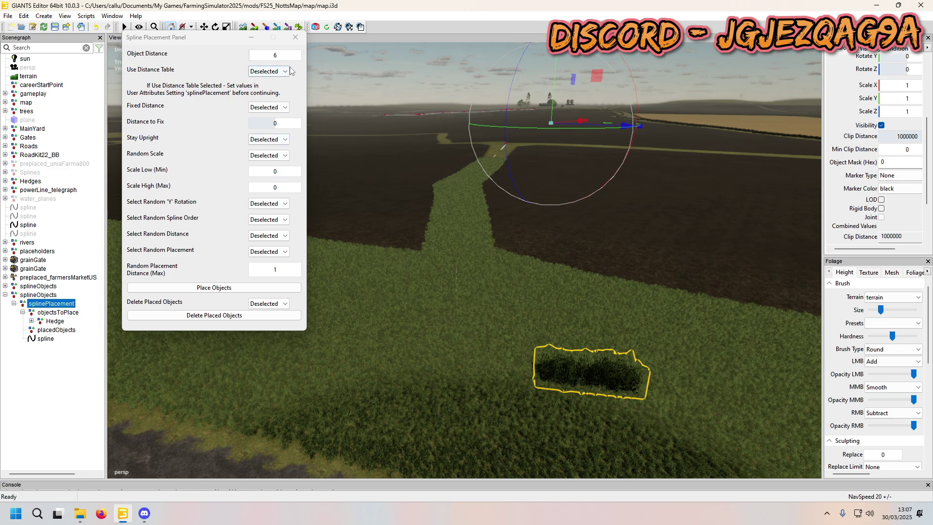
double_click(275, 55)
type("5")
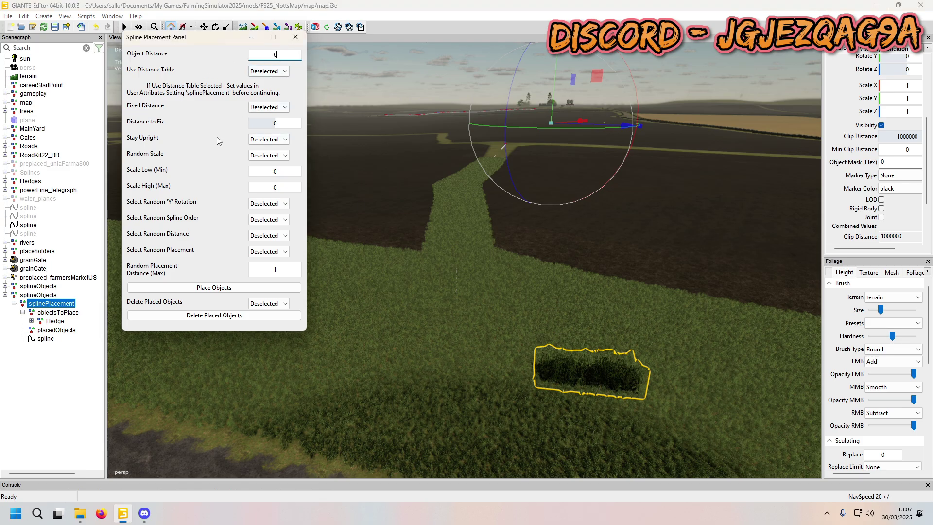
left_click(192, 290)
scroll(520, 209, "up", 5)
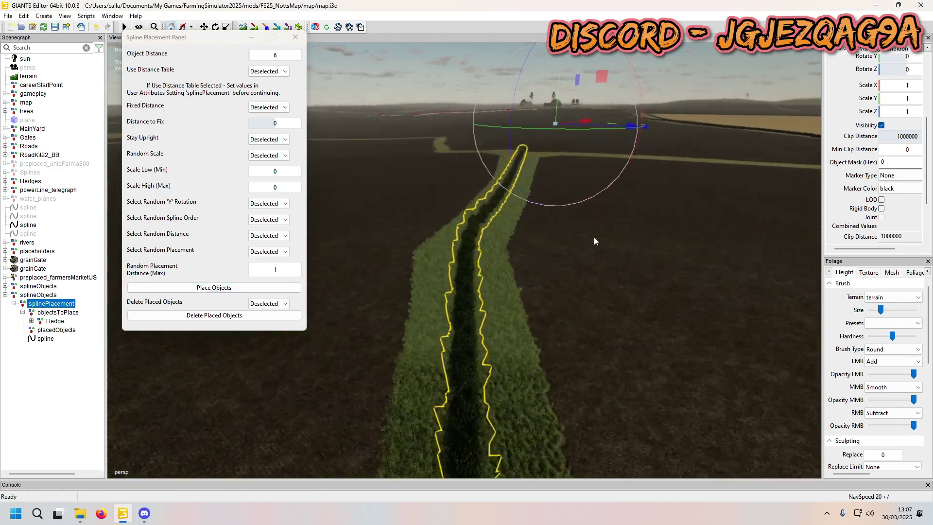
scroll(613, 226, "up", 2)
left_click(252, 37)
Select the placed hedge piece at the path's bend and rotate it around its Y axis to about 60.4 degrees.
scroll(447, 138, "up", 3)
scroll(469, 161, "down", 3)
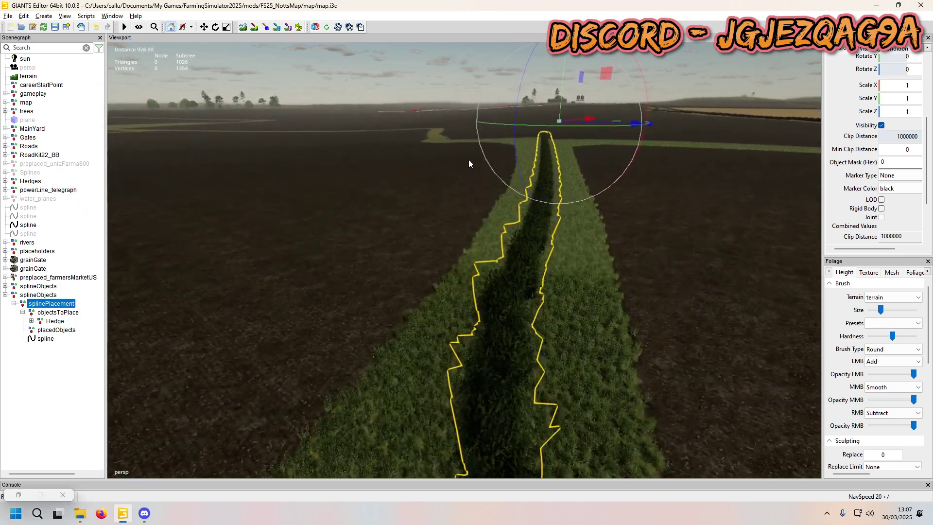
scroll(448, 294, "down", 4)
scroll(489, 282, "up", 3)
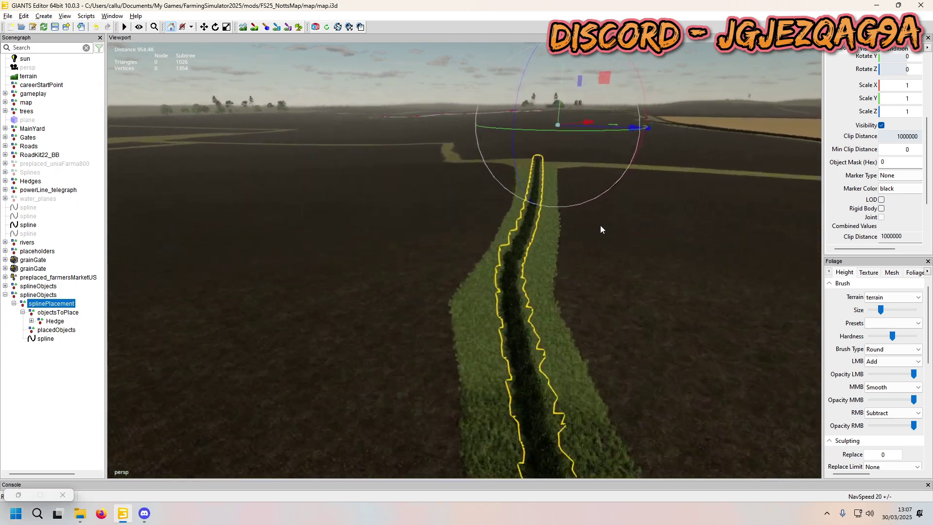
left_click(517, 260)
key("f")
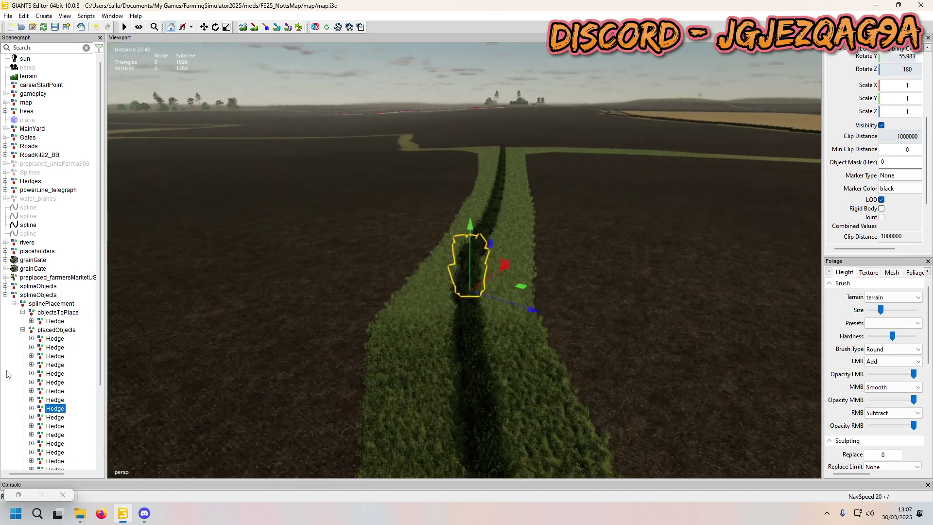
key("e")
left_click_drag(513, 328, 506, 330)
scroll(490, 333, "down", 2)
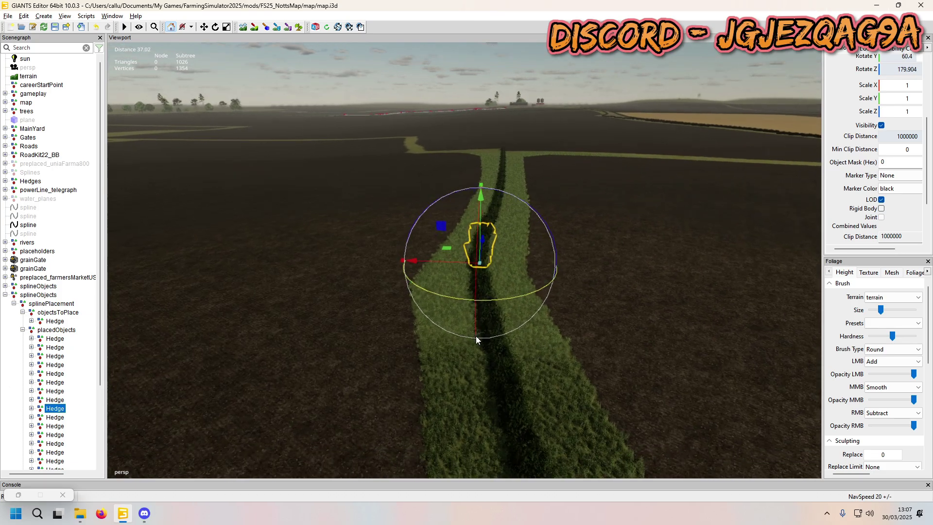
Rotate the preceding hedge piece in the placed row around its Y axis to about 54.8 degrees.
left_click(58, 418)
left_click(65, 399)
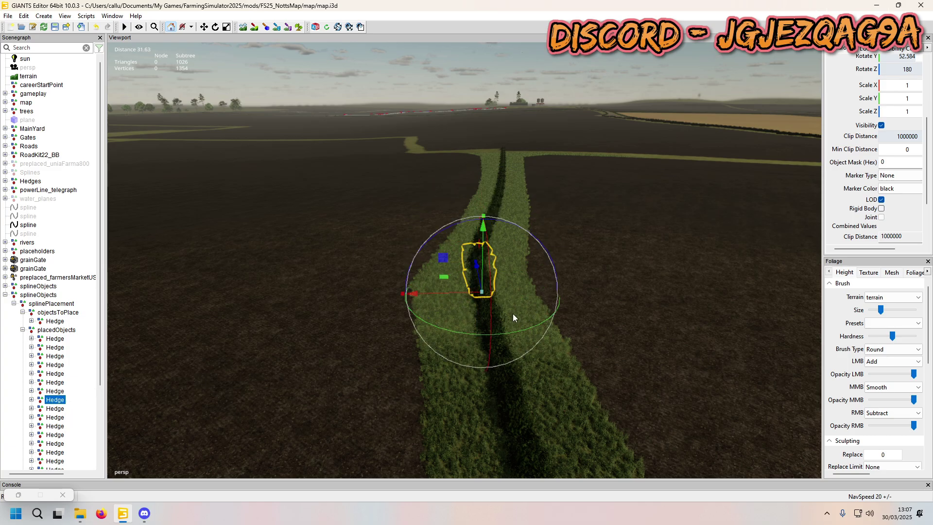
left_click_drag(521, 331, 507, 334)
scroll(513, 265, "up", 6)
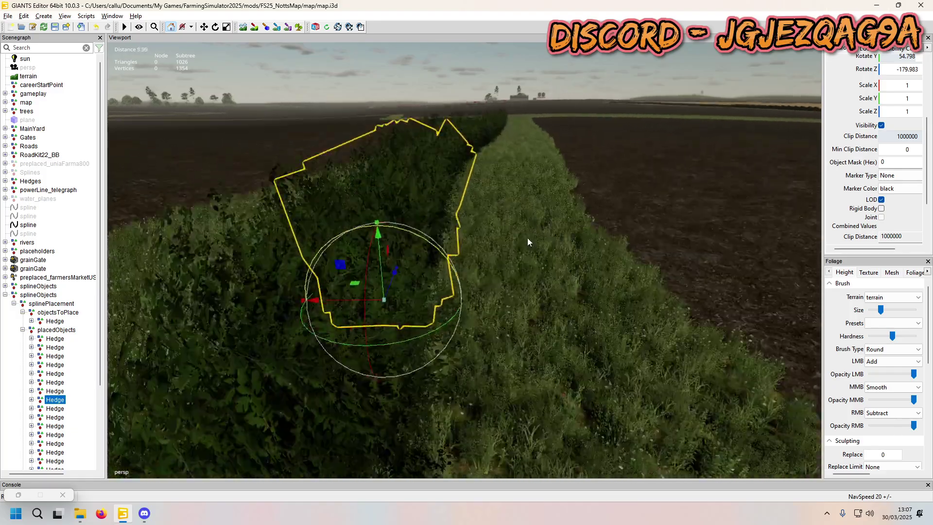
left_click_drag(528, 238, 448, 260, "alt")
scroll(458, 221, "down", 2)
Try turning the hedge piece at the bend to about 81 degrees around Y, and rotate the piece before it.
left_click_drag(458, 221, 625, 319, "alt")
scroll(515, 398, "down", 4)
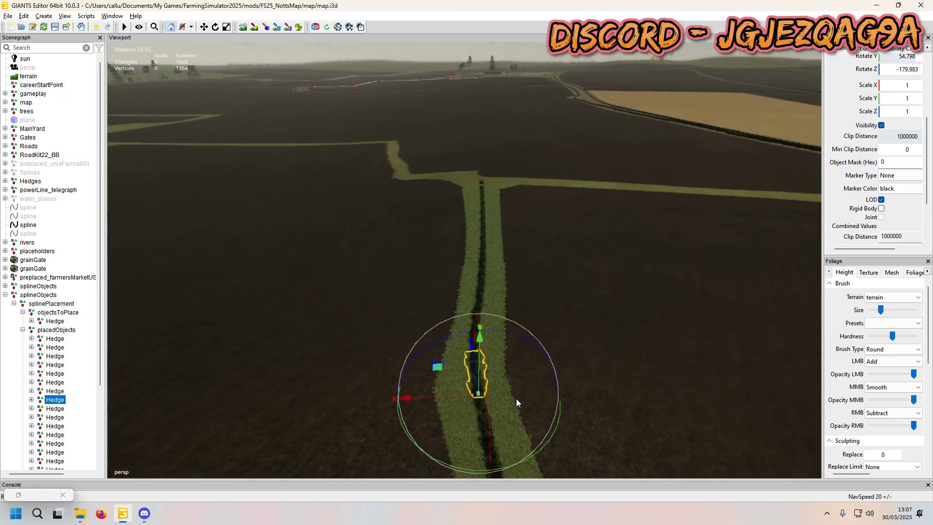
scroll(534, 341, "up", 3)
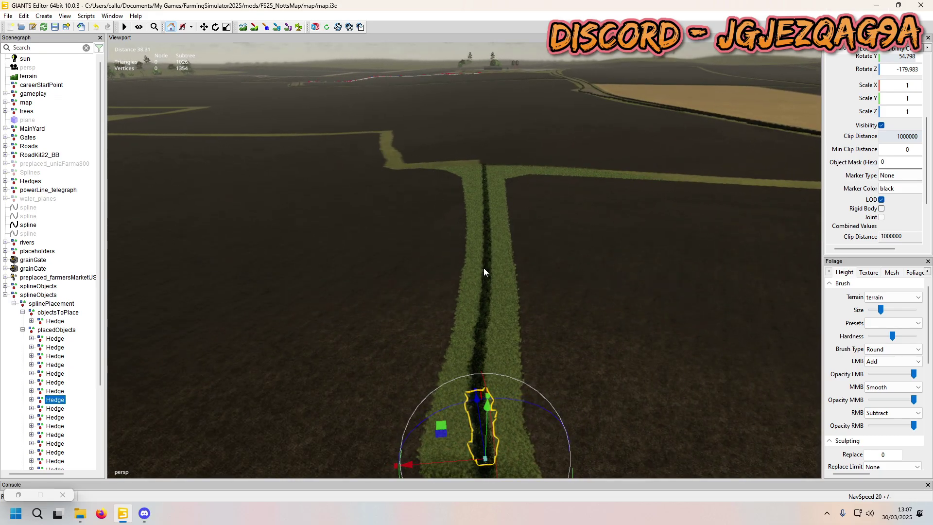
middle_click_drag(486, 398, 486, 311, "alt")
left_click_drag(518, 347, 454, 355)
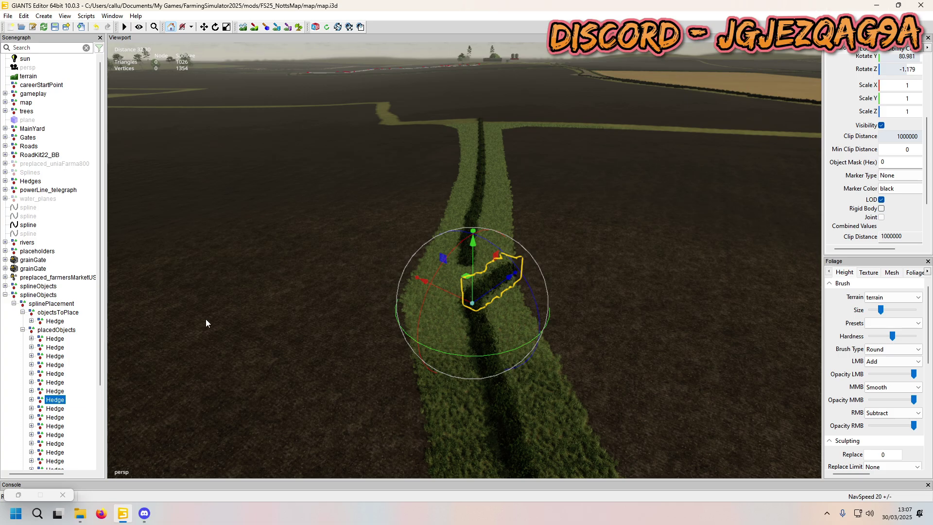
left_click(55, 390)
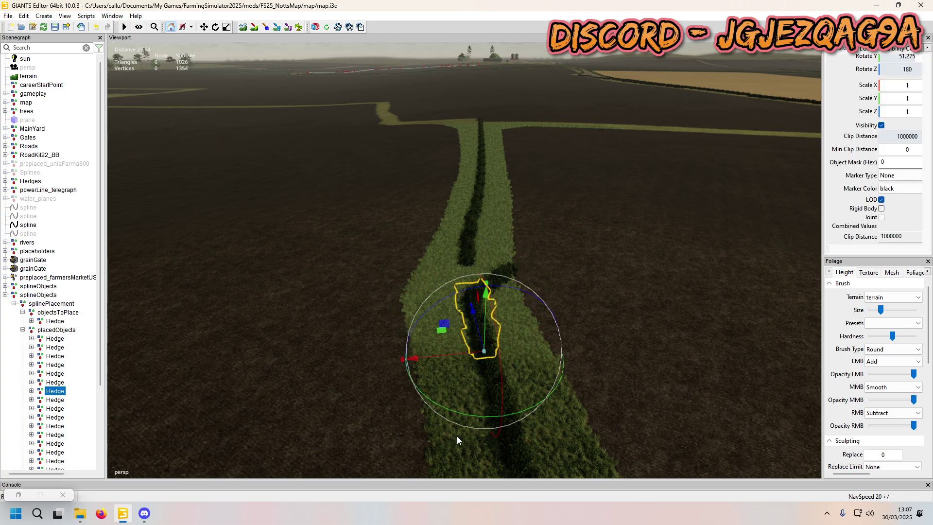
left_click_drag(532, 410, 491, 421)
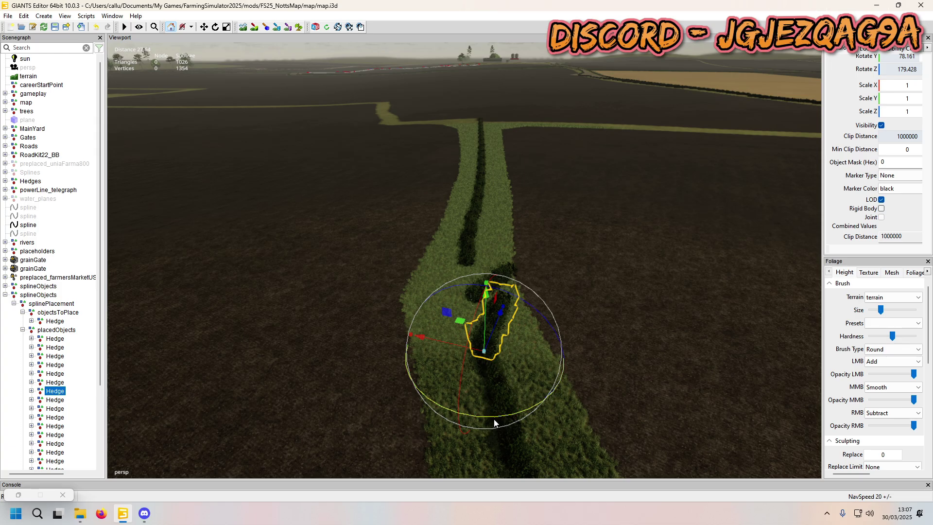
left_click_drag(498, 412, 527, 391)
Select the hedge piece sticking out at the bend and rotate it into line with the row, at about 55.4 degrees around Y.
left_click(55, 382)
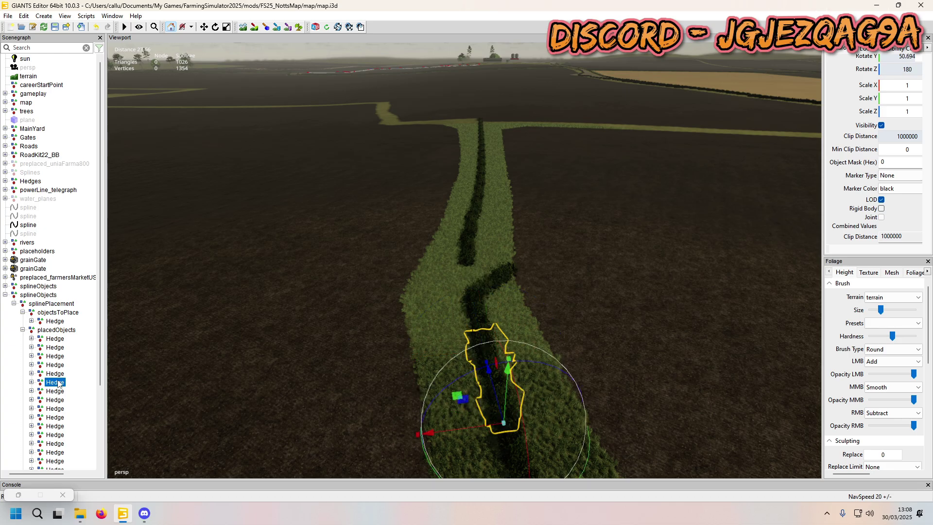
left_click(55, 365)
left_click(55, 356)
left_click(55, 382)
left_click(56, 391)
left_click(495, 266)
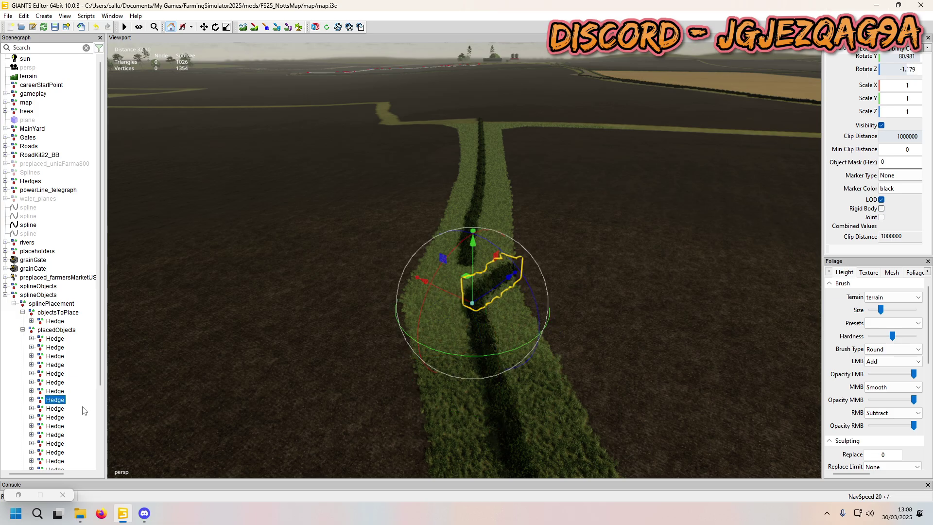
left_click_drag(450, 354, 497, 334)
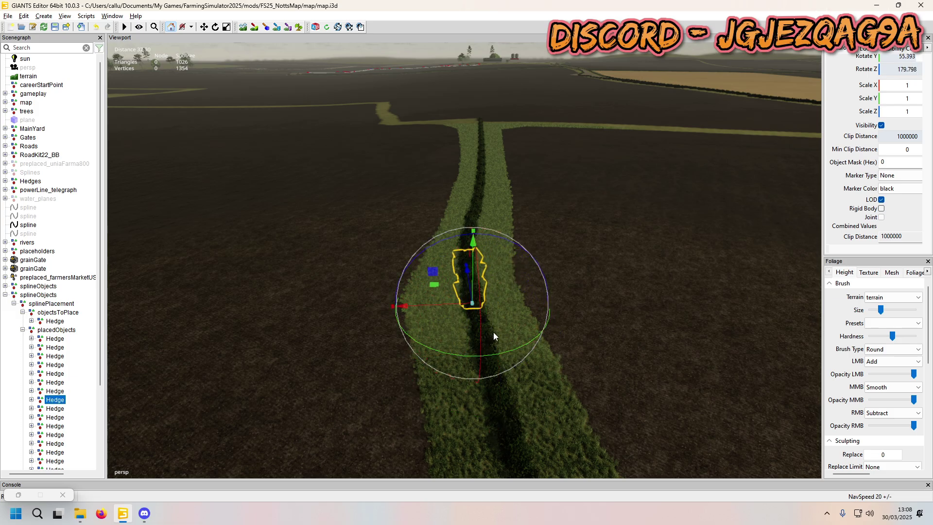
Examine the existing hedge rows along the grass strips between the surrounding fields.
right_click_drag(494, 328, 443, 371, "alt")
scroll(518, 258, "up", 3)
middle_click_drag(442, 371, 208, 277, "alt")
middle_click_drag(654, 226, 219, 248, "alt")
middle_click_drag(649, 255, 340, 257, "alt")
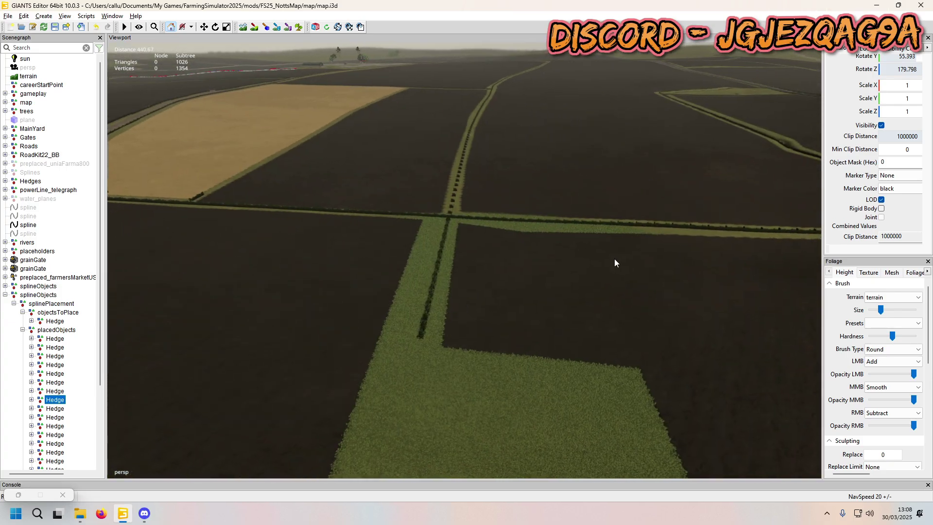
right_click_drag(613, 262, 491, 257)
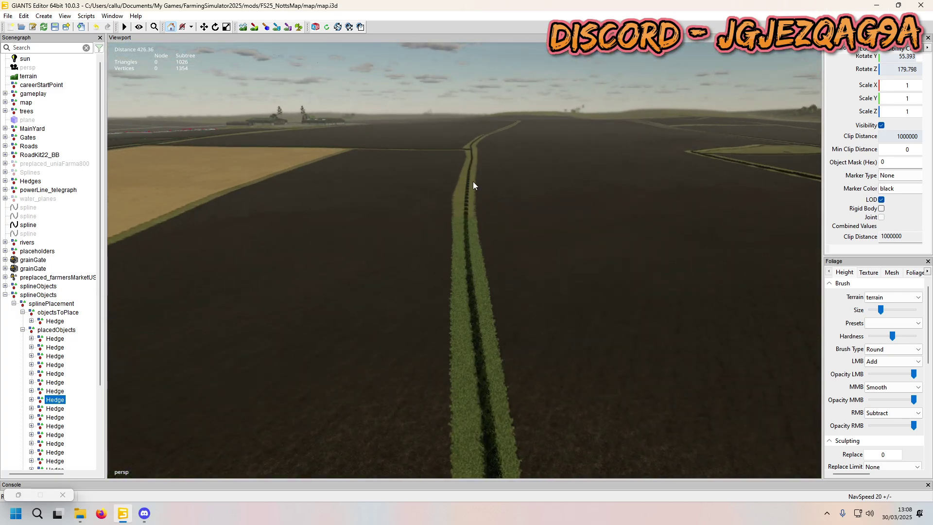
Inspect the sharp bend in the hedge row, selecting the hedge piece at the corner and the one beside it.
middle_click_drag(473, 177, 476, 335, "alt")
right_click(477, 334)
right_click_drag(447, 335, 521, 134, "alt")
middle_click_drag(521, 134, 511, 267, "alt")
right_click_drag(511, 267, 505, 446, "alt")
right_click_drag(497, 182, 422, 379)
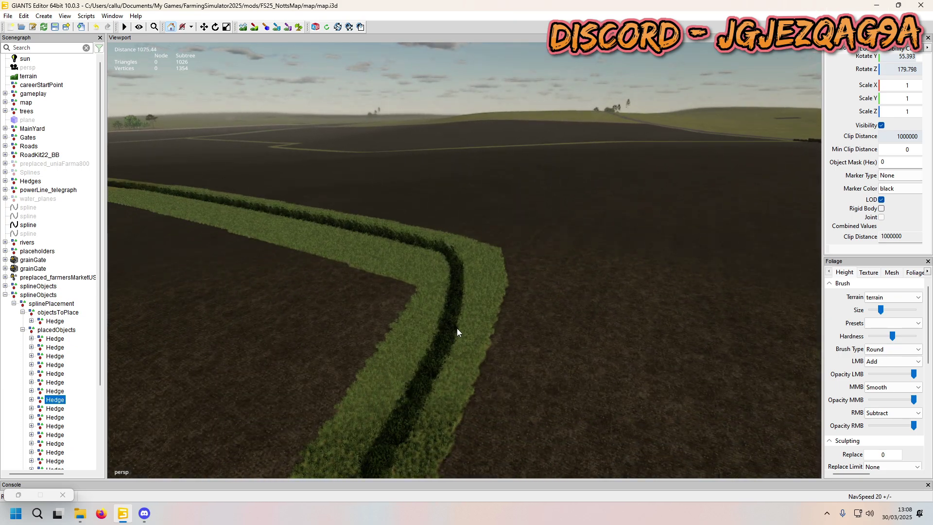
left_click(435, 251)
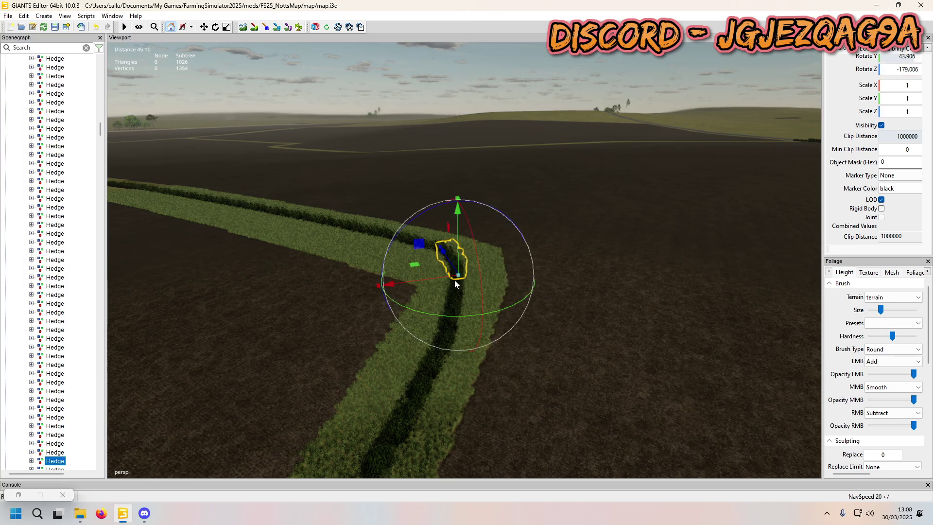
left_click(457, 296)
left_click_drag(424, 338, 429, 339)
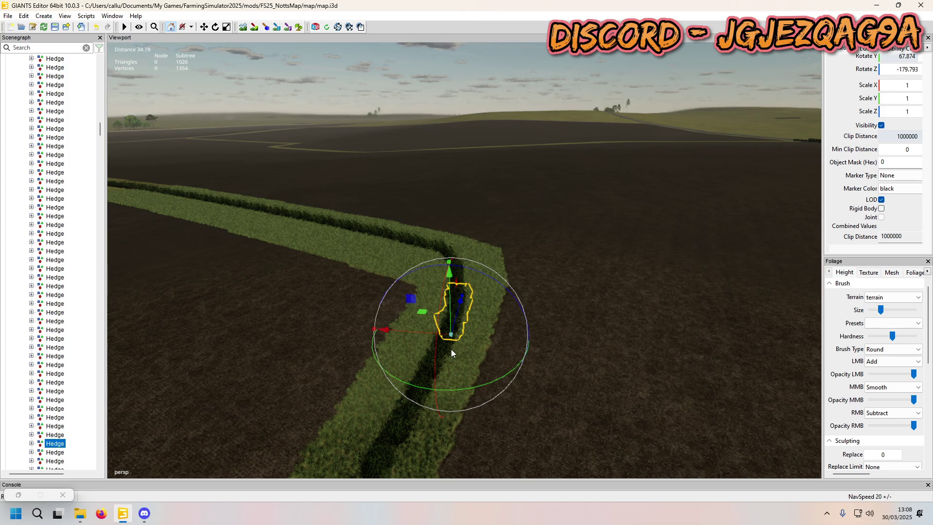
Examine the hedge row around the bend and along its full length from the open end.
middle_click_drag(454, 350, 518, 314, "alt")
scroll(518, 313, "up", 2)
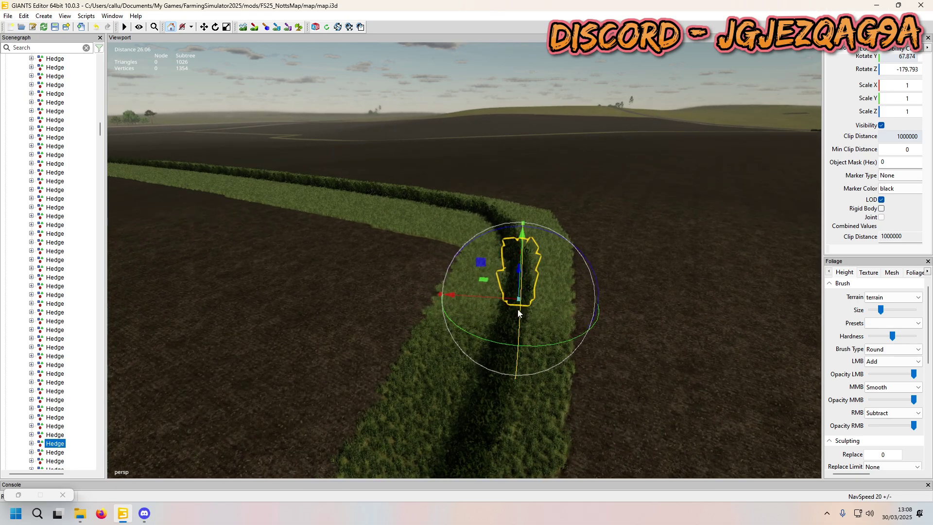
scroll(516, 325, "down", 10)
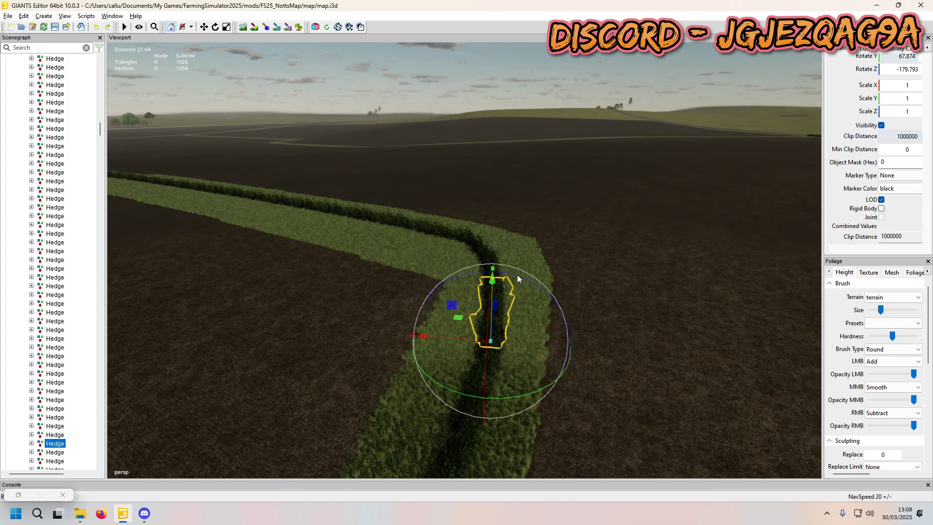
left_click_drag(527, 294, 424, 267, "alt")
middle_click_drag(423, 266, 550, 214, "alt")
scroll(551, 214, "up", 5)
left_click_drag(551, 214, 345, 253, "alt")
middle_click_drag(346, 257, 396, 292)
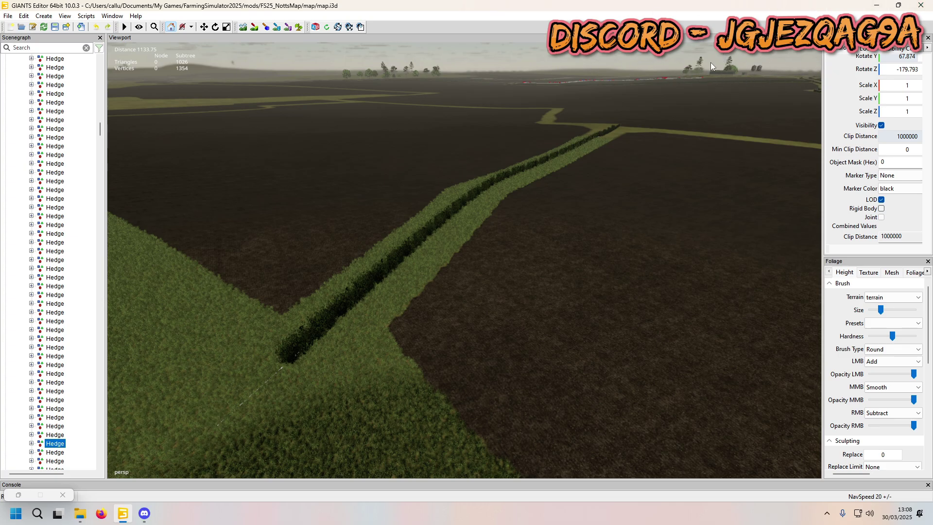
Switch to Discord and look through the hedge-row tutorial, the general-chat channel and the modding-tutorials channel.
left_click(144, 513)
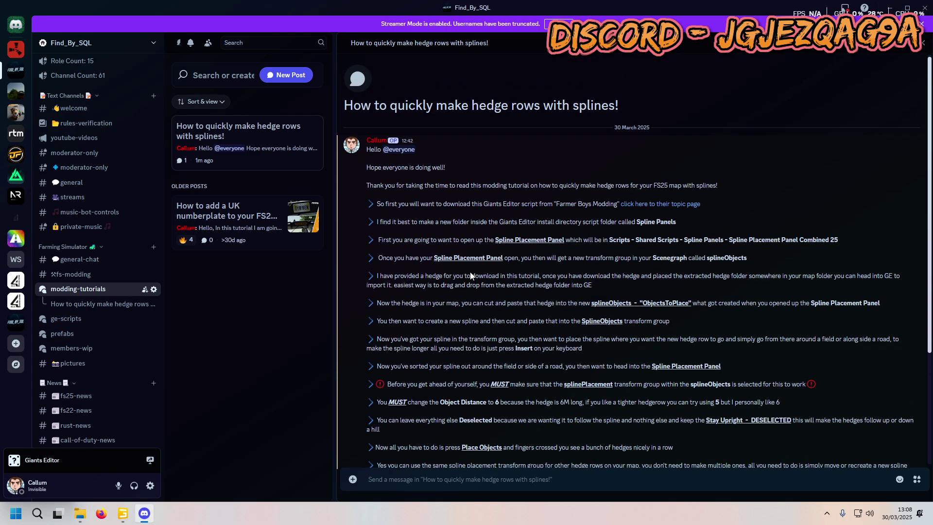
scroll(450, 281, "down", 3)
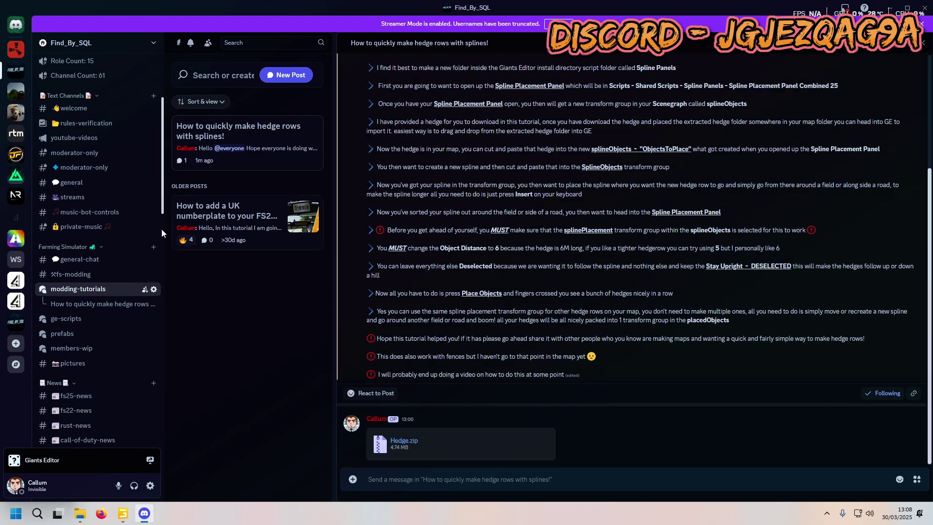
left_click(110, 261)
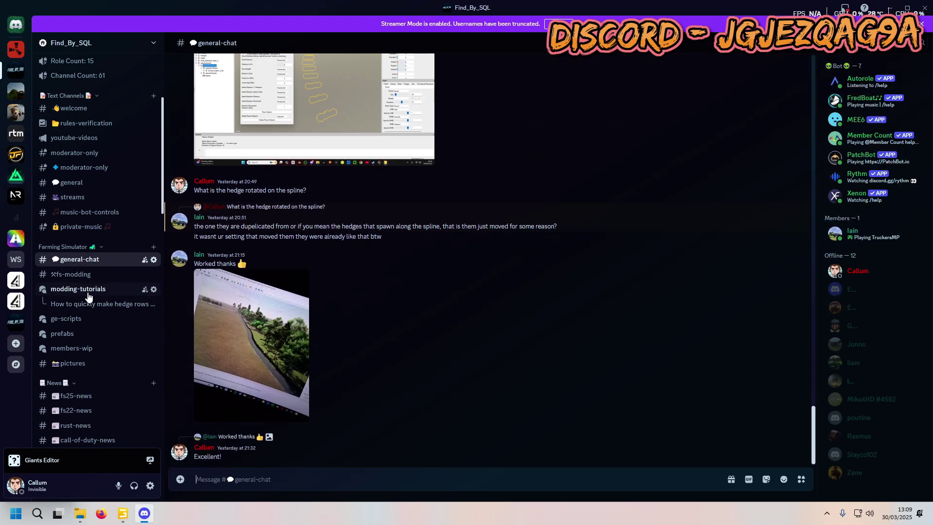
left_click(77, 288)
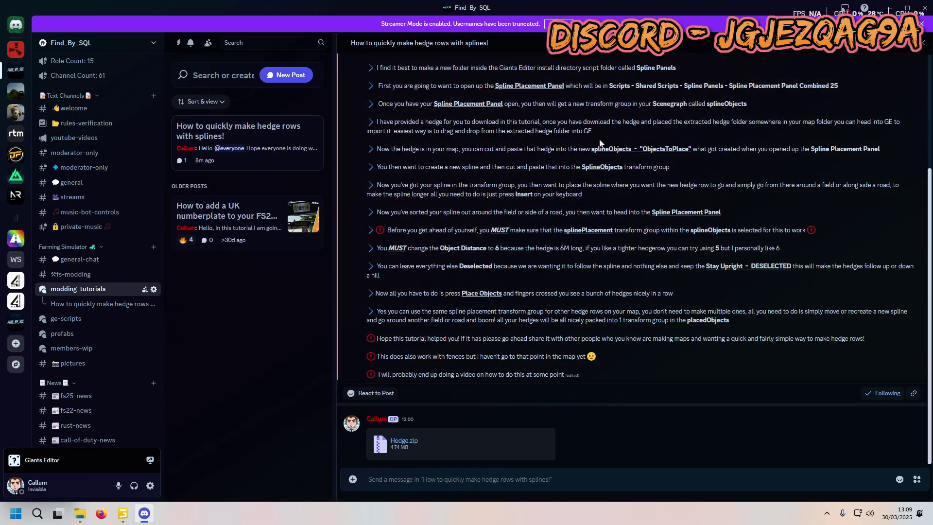
Review the post "How to quickly make hedge rows with splines!" from the script download link to the Hedge.zip attachment.
left_click(258, 209)
left_click(258, 143)
left_click(251, 216)
left_click(262, 163)
scroll(534, 324, "down", 5)
scroll(554, 229, "up", 3)
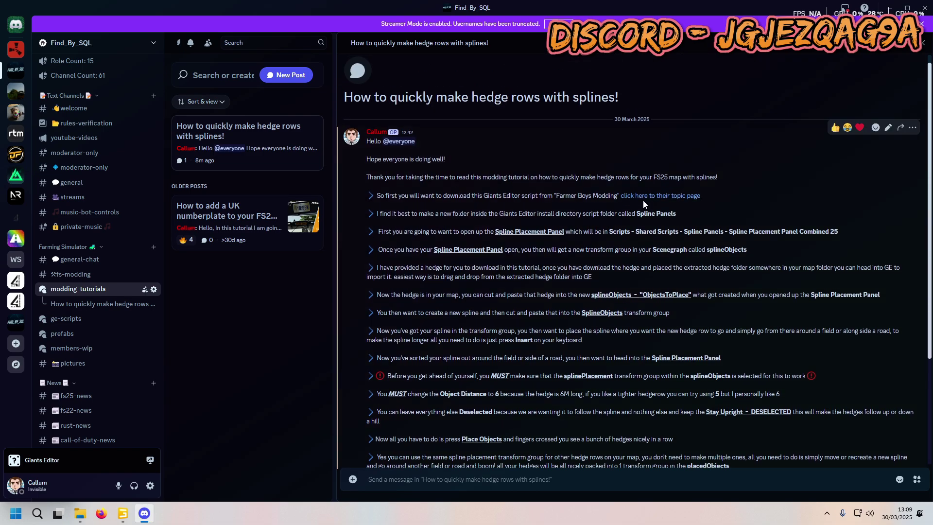
scroll(669, 200, "down", 3)
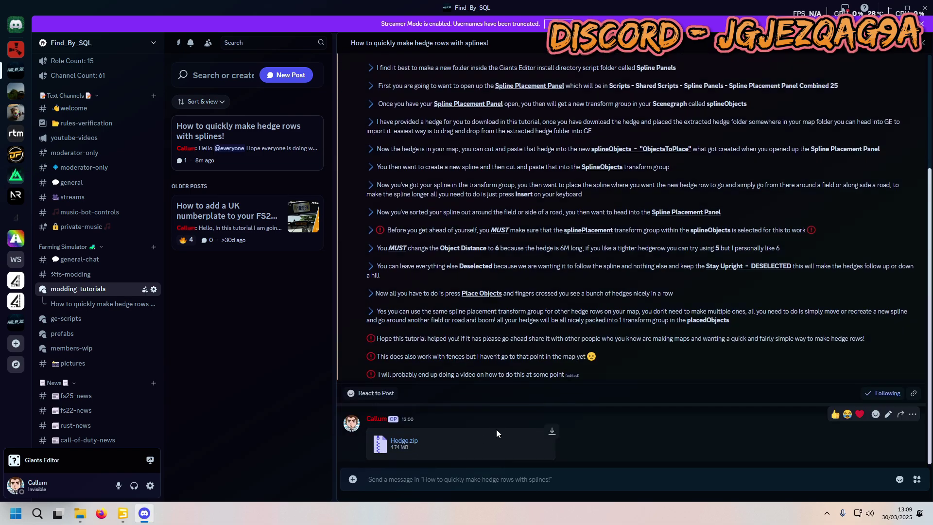
left_click(123, 513)
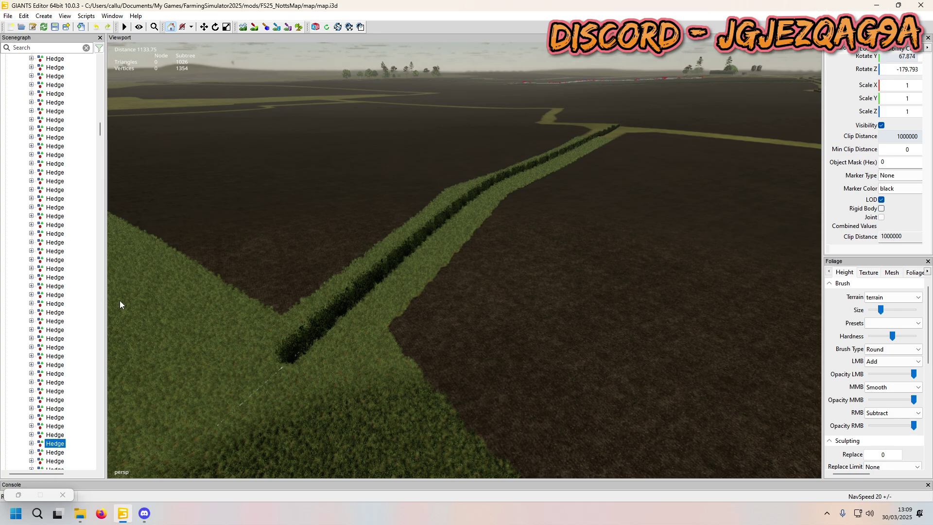
left_click(145, 513)
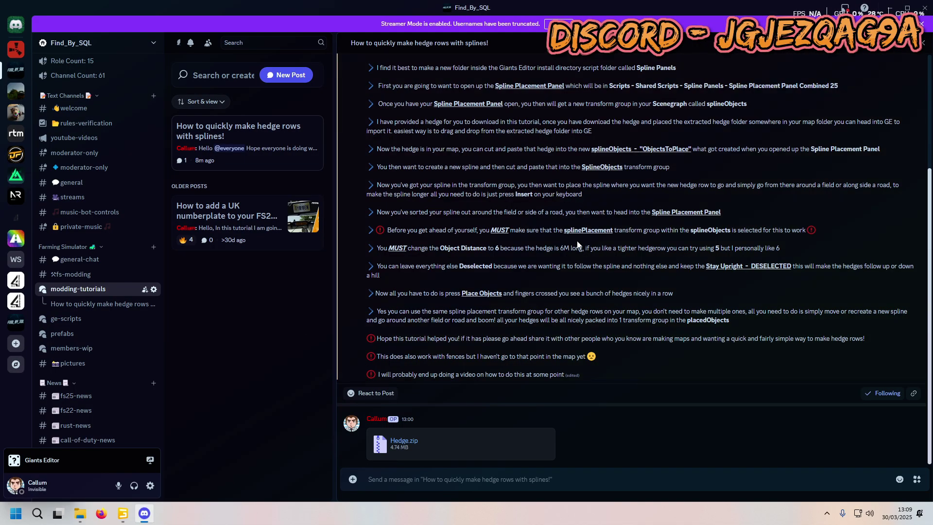